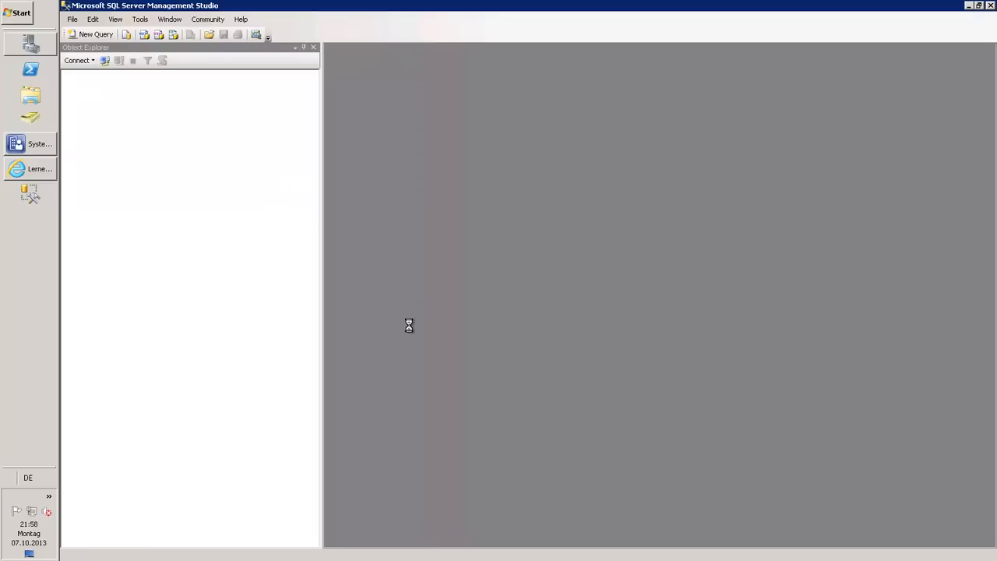
Connect to the local SQL Server and expand the views of the CM_POI database
left_click(469, 304)
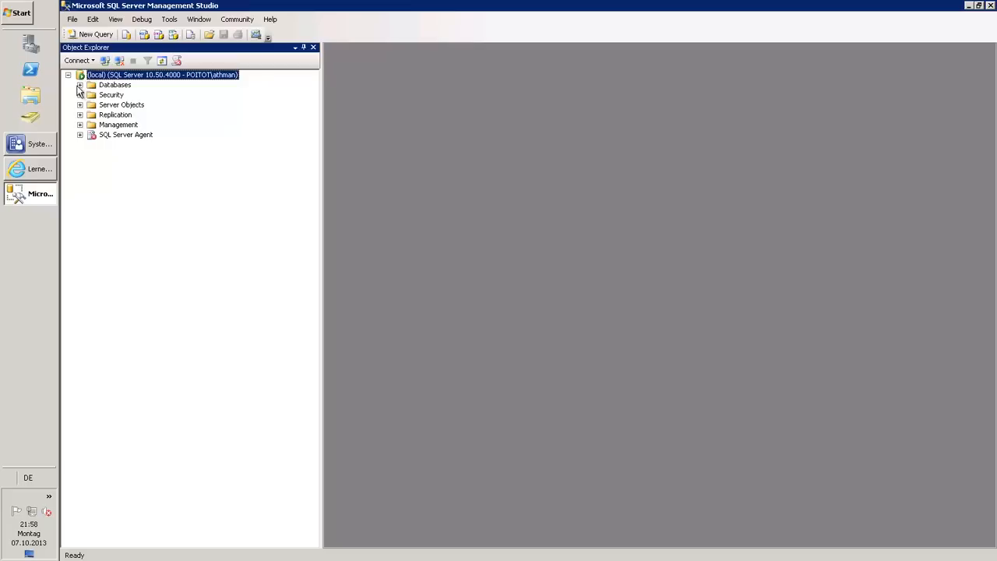
left_click(80, 85)
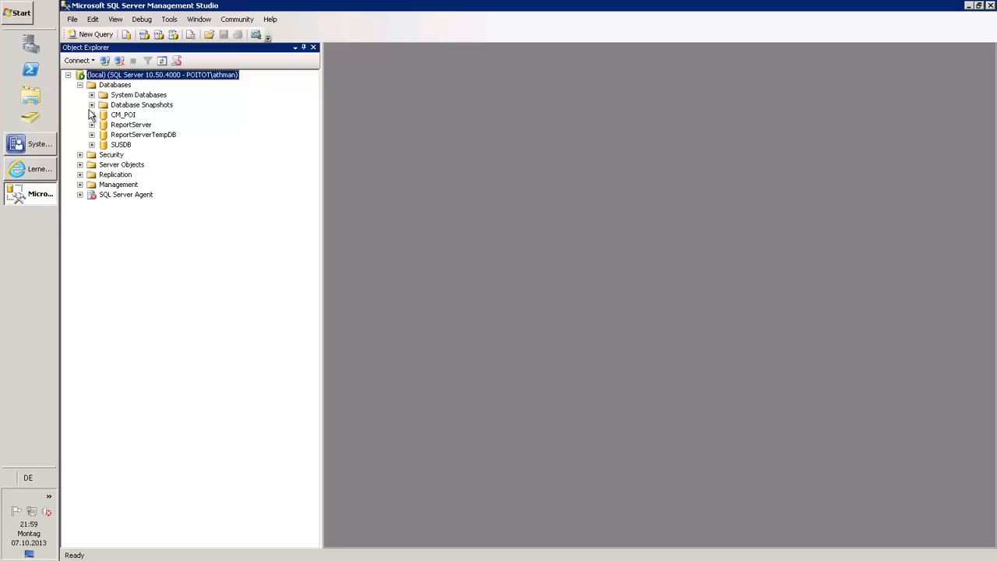
left_click(91, 115)
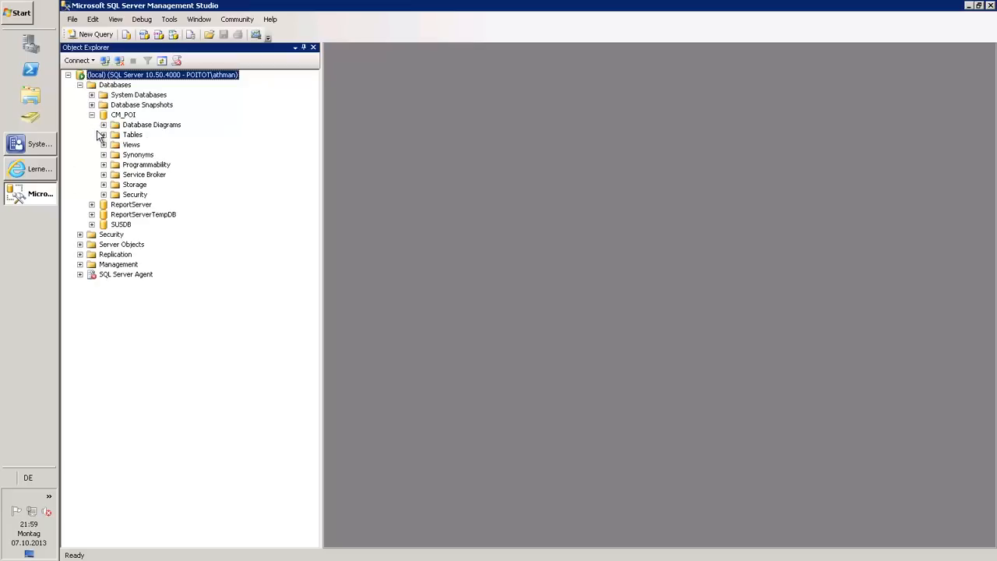
left_click(103, 145)
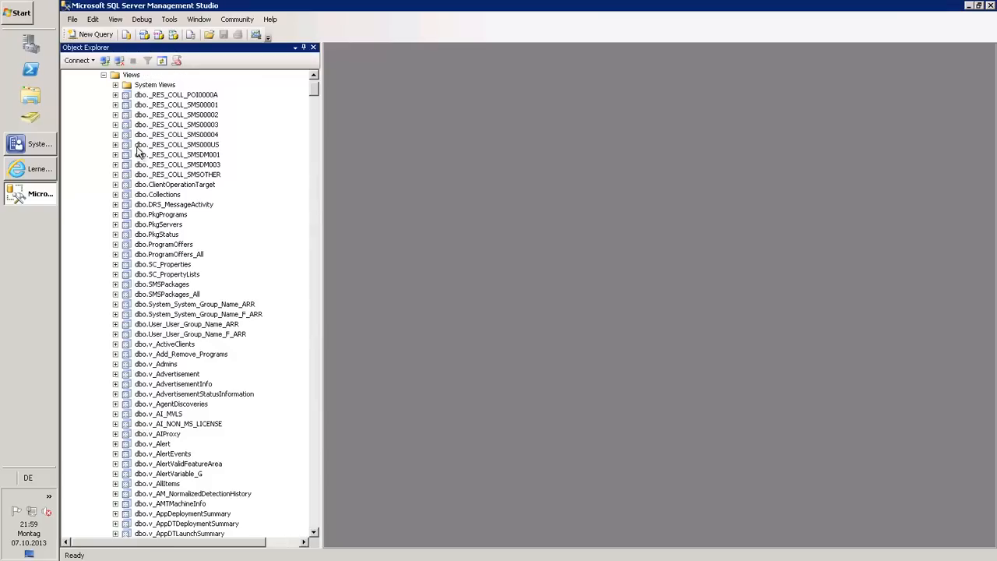
Query the top 1000 rows of dbo.v_GS_MONITORDETAILS, examine its monitor columns through to SerialNumber0, and close the query
left_click_drag(314, 90, 300, 185)
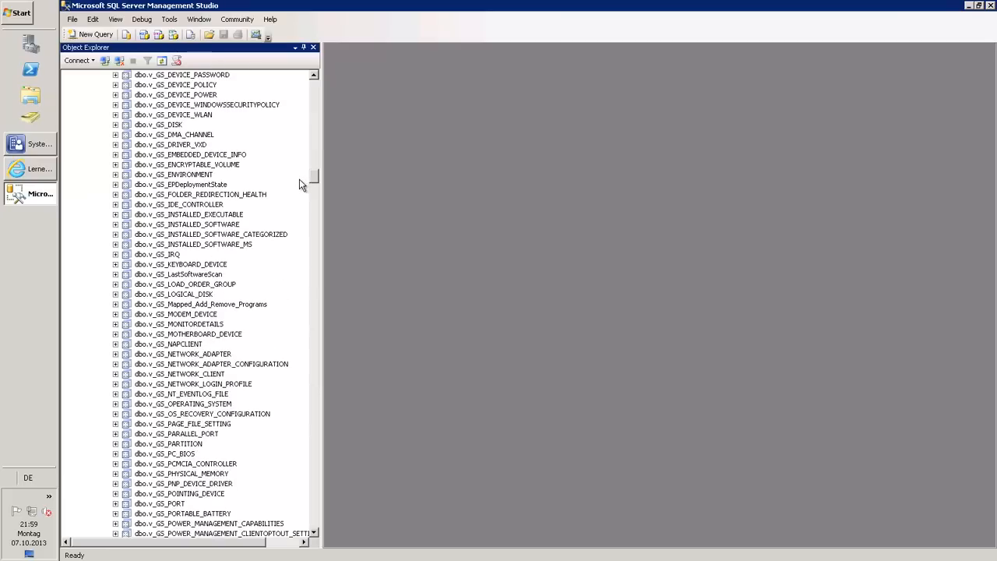
left_click(181, 324)
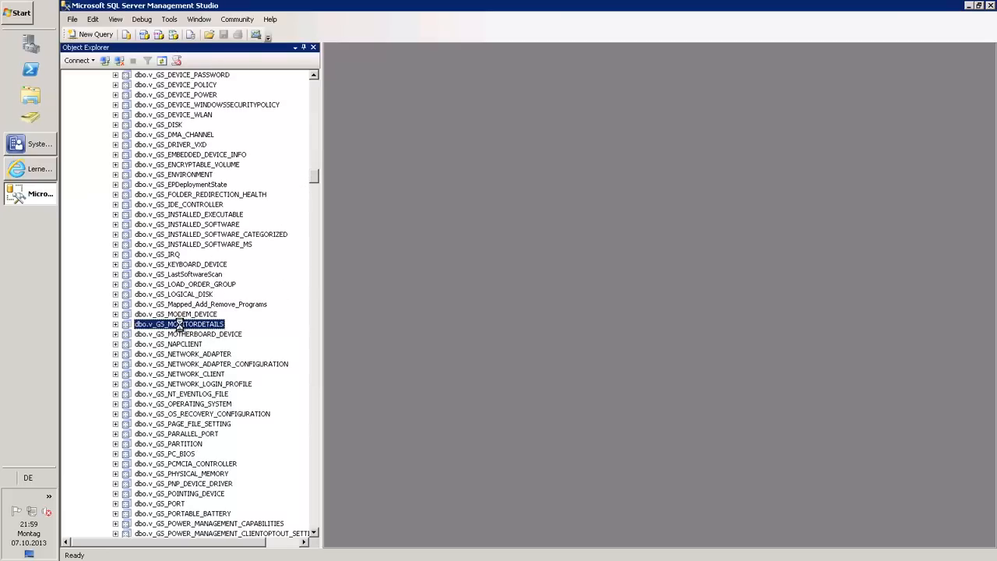
right_click(181, 328)
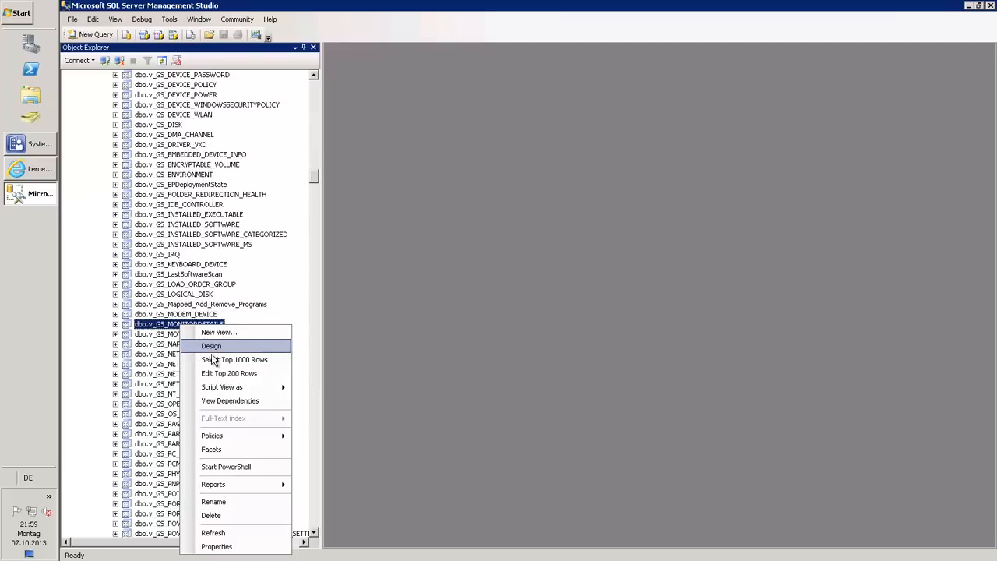
left_click(212, 361)
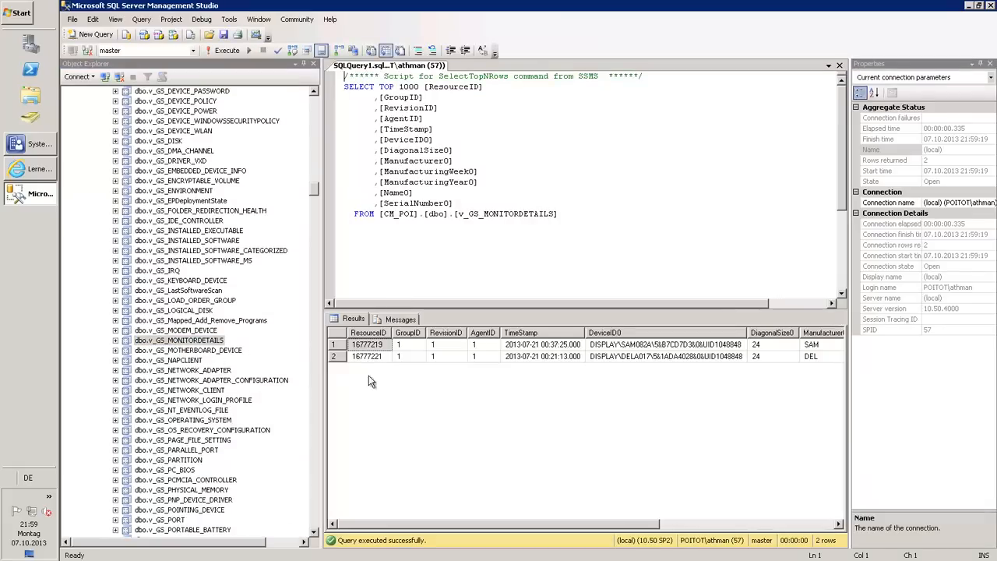
left_click(756, 522)
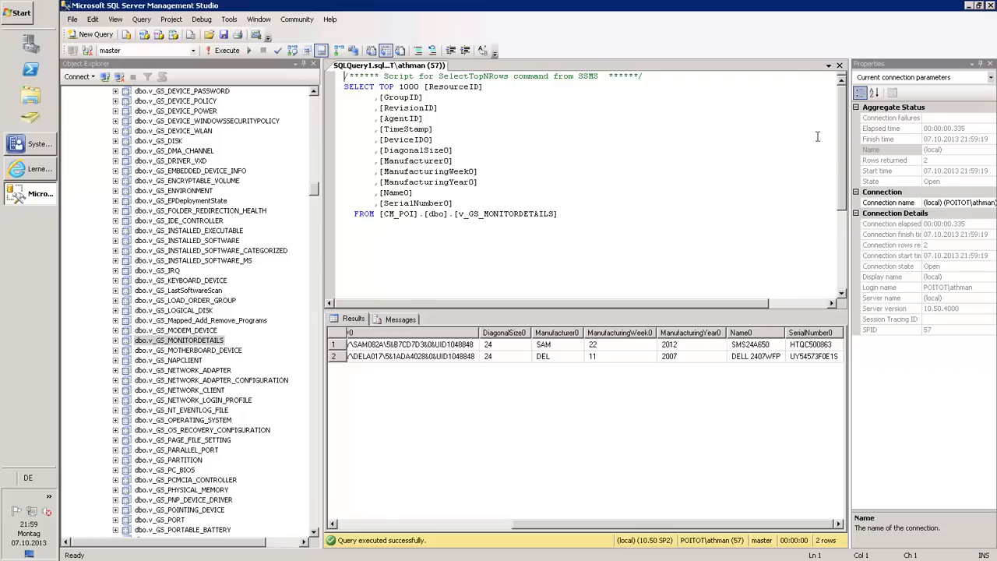
left_click(839, 65)
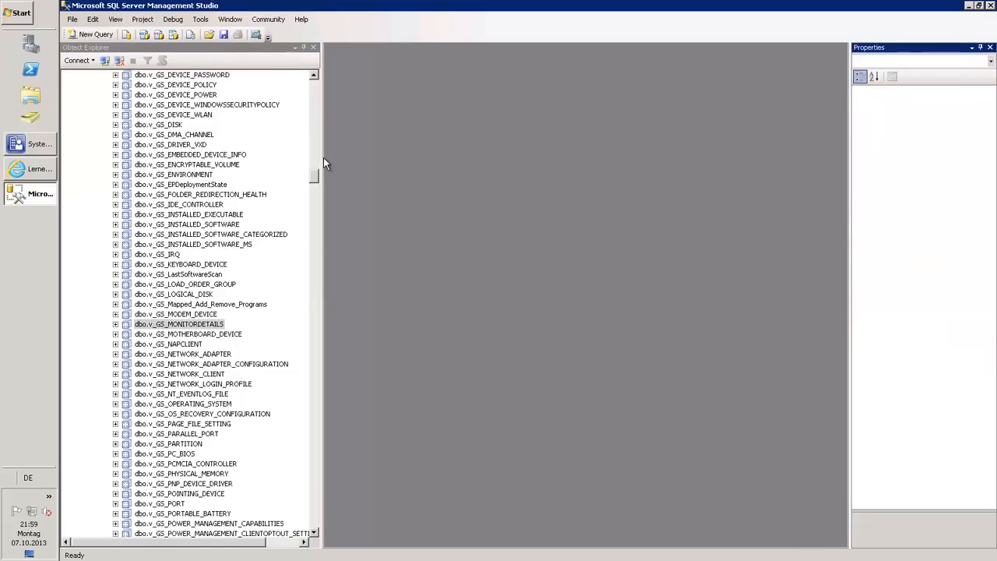
Collapse the list of views in CM_POI and start designing a new view in that database
left_click_drag(318, 165, 317, 75)
left_click(104, 145)
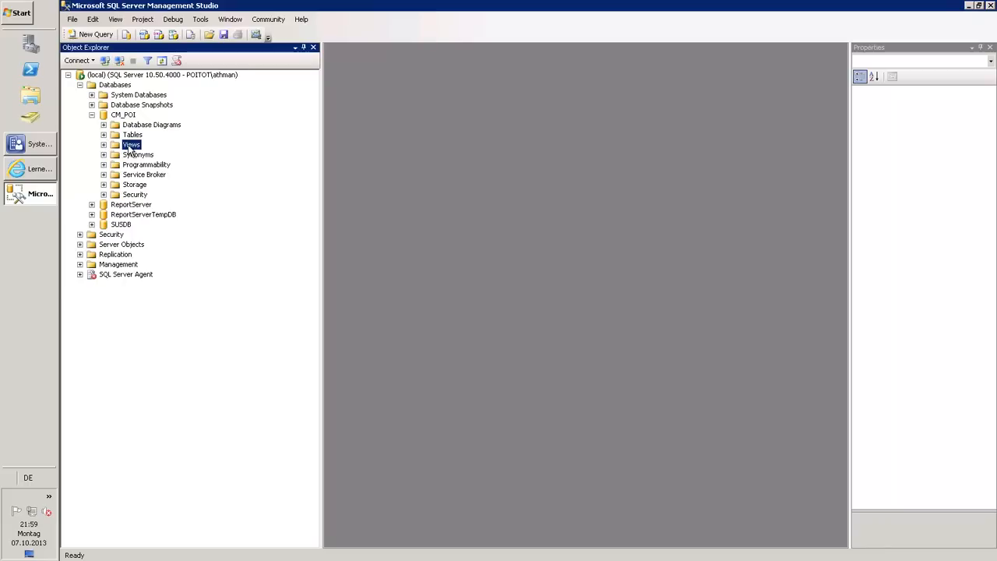
right_click(130, 149)
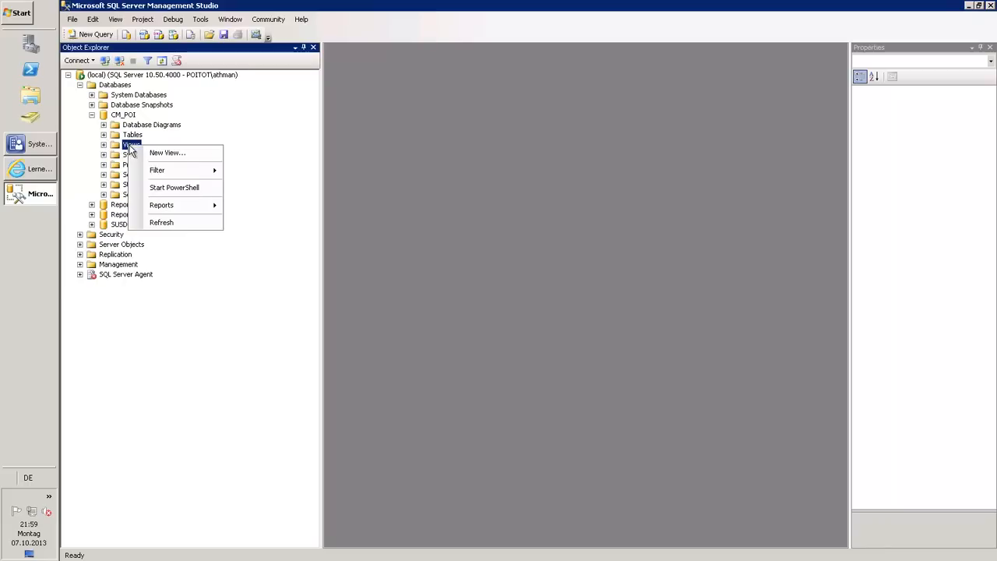
left_click(150, 154)
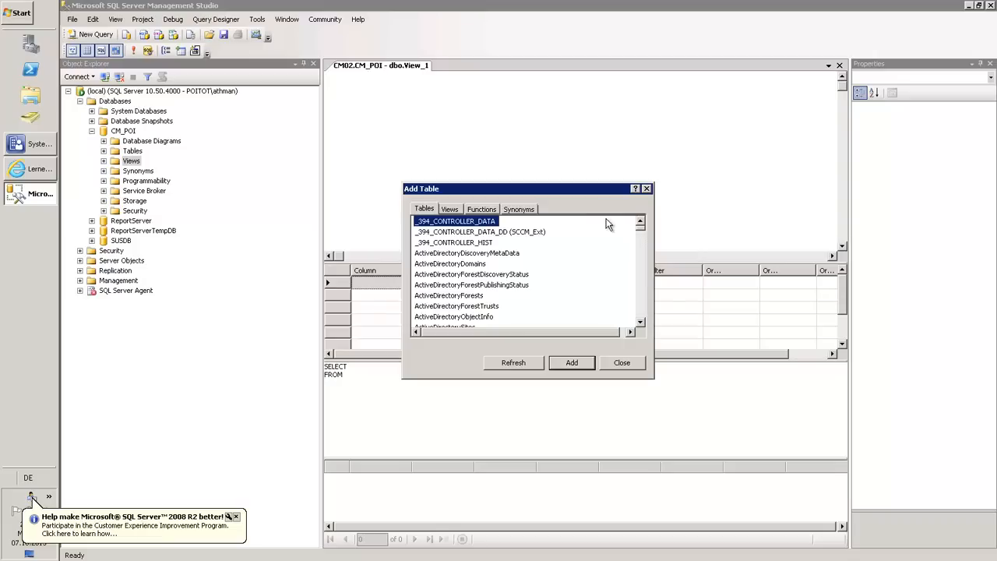
Add the existing view v_GS_MONITORDETAILS as a source of the new view
left_click_drag(641, 232, 642, 269)
left_click(457, 212)
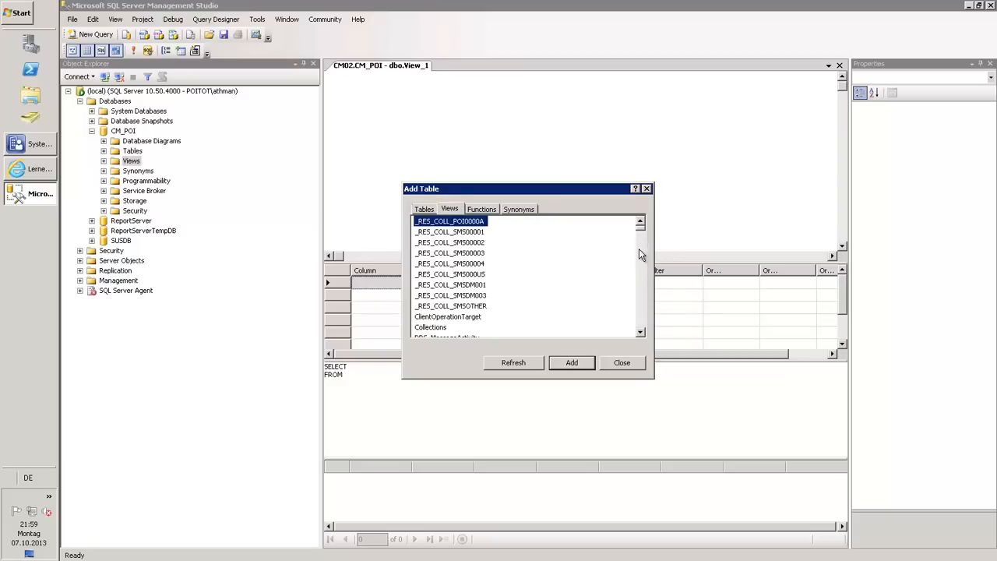
left_click_drag(642, 228, 588, 251)
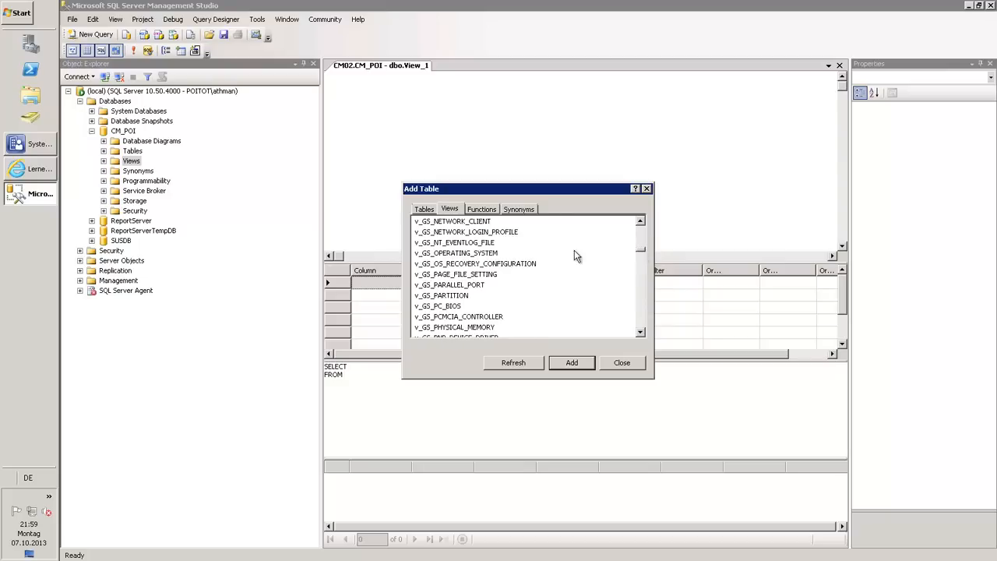
left_click(639, 235)
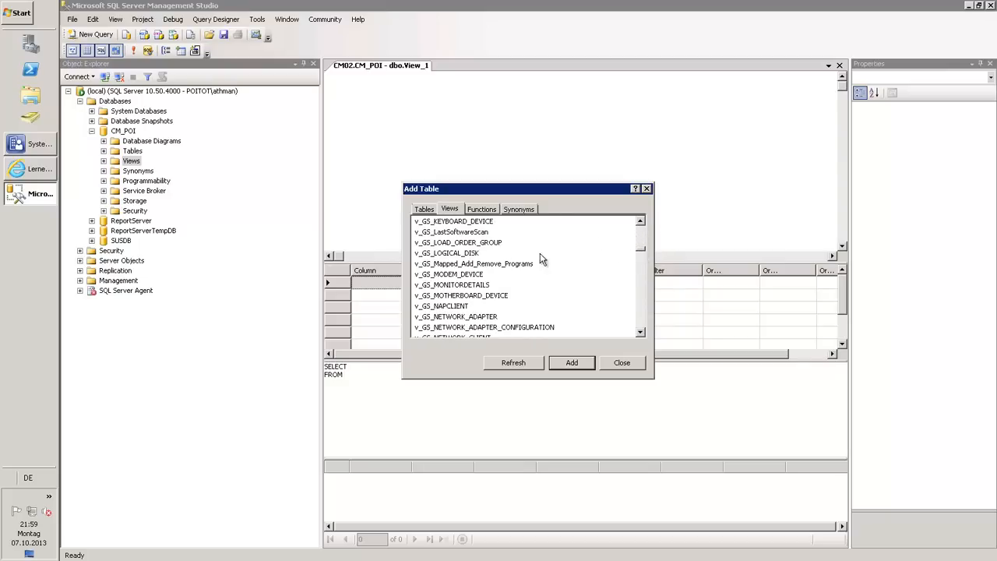
left_click(479, 286)
left_click(572, 362)
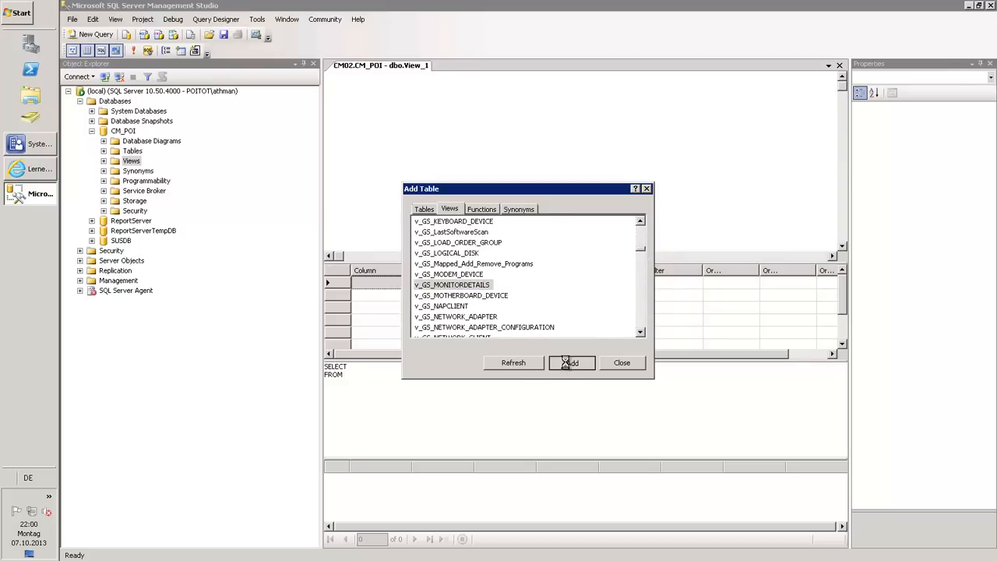
Add the existing view v_GS_SYSTEM_CONSOLE_USAGE_MAXGROUP as a second source
left_click(642, 310)
left_click(643, 310)
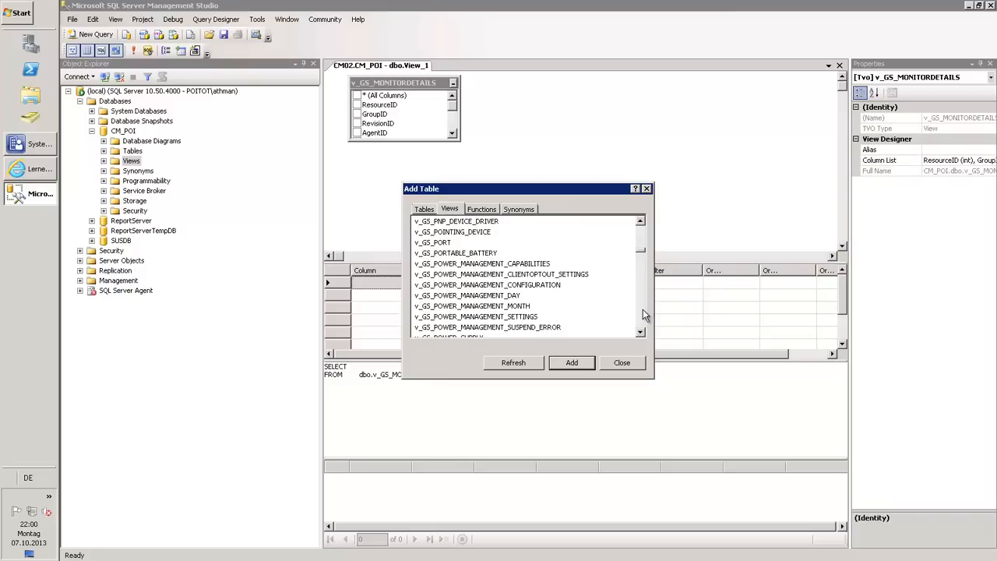
left_click(642, 309)
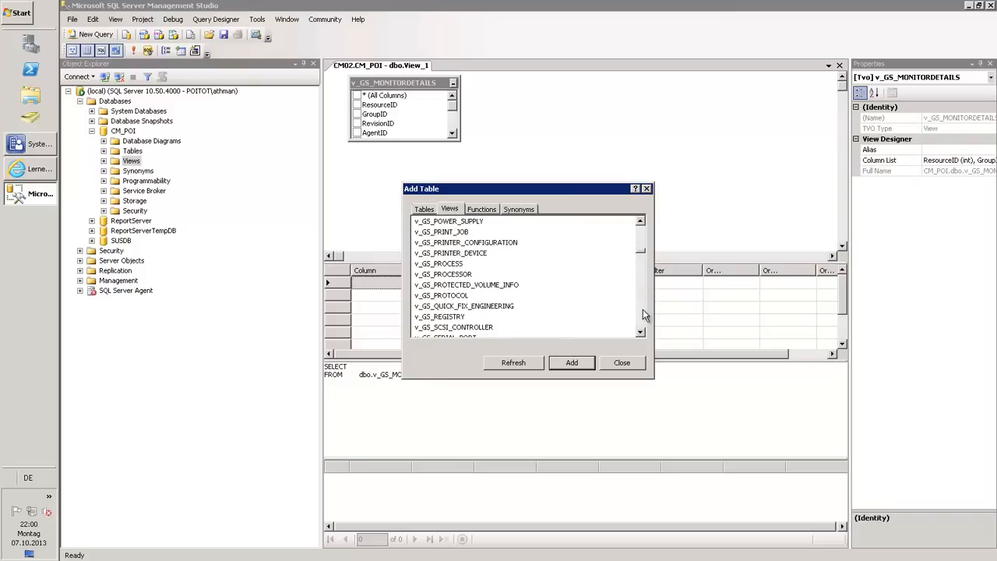
left_click(643, 310)
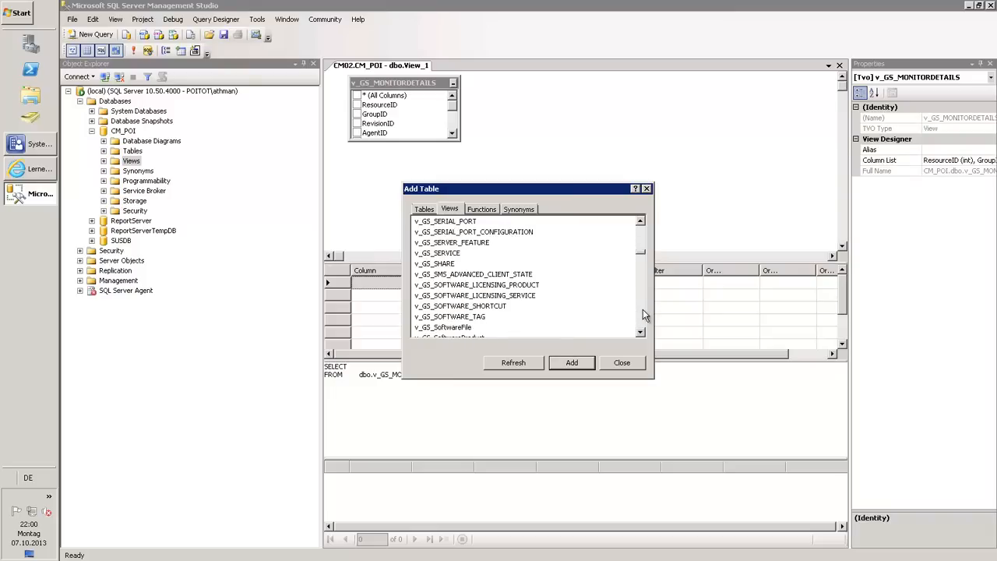
left_click(642, 309)
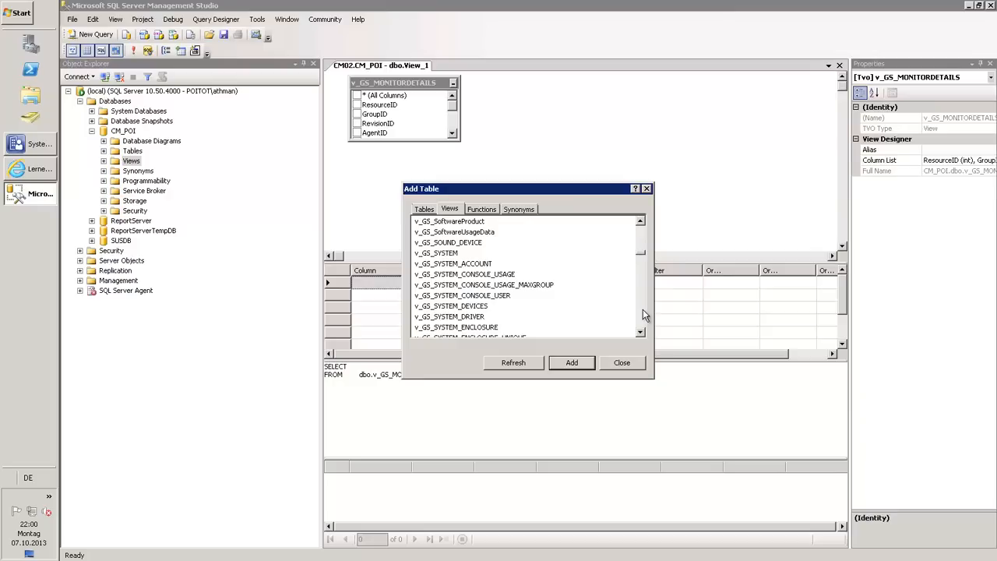
left_click(530, 285)
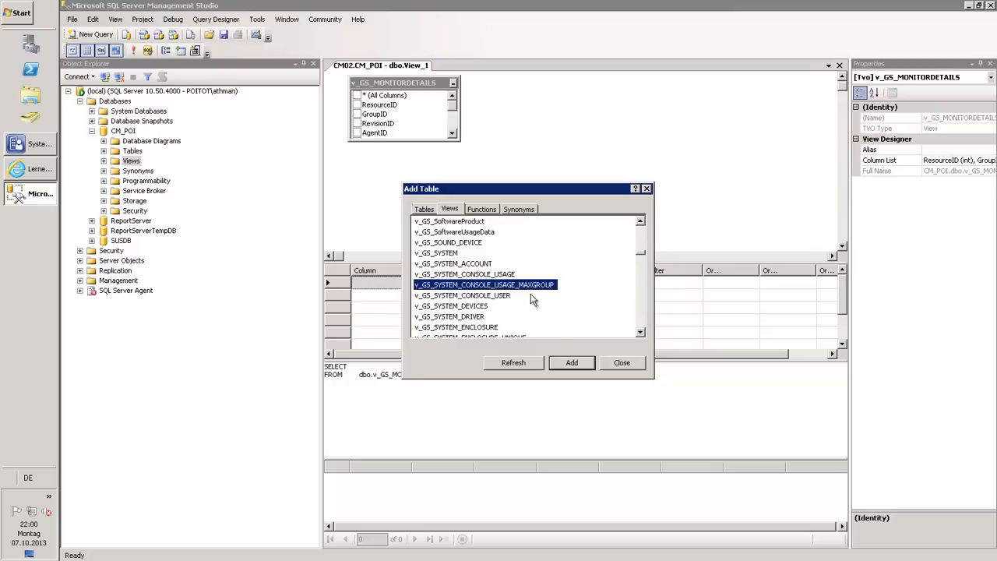
left_click(571, 364)
Add v_R_System_Valid as the third source and finish adding tables
left_click(645, 310)
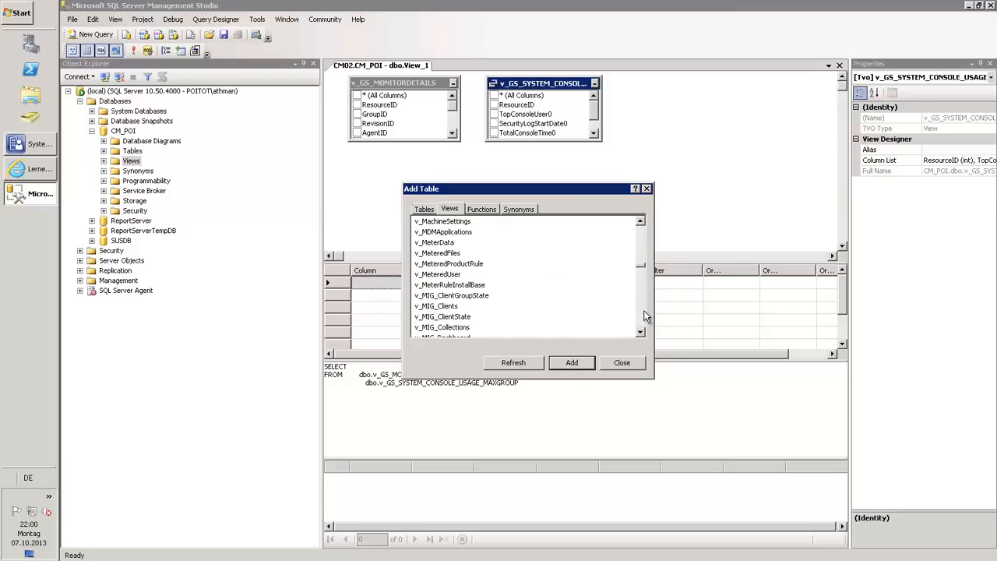
left_click(641, 290)
left_click(641, 303)
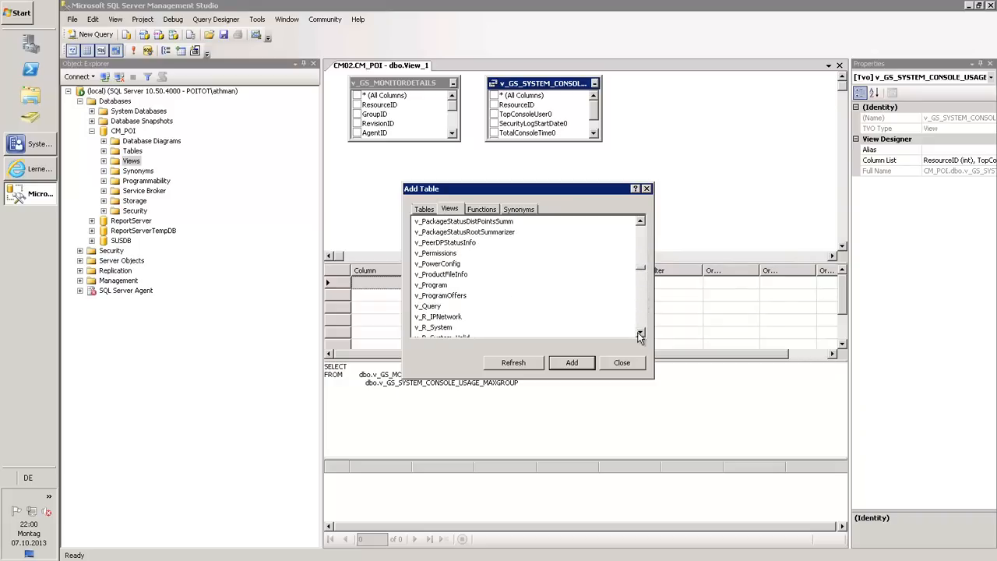
left_click(639, 334)
left_click(640, 333)
left_click(460, 316)
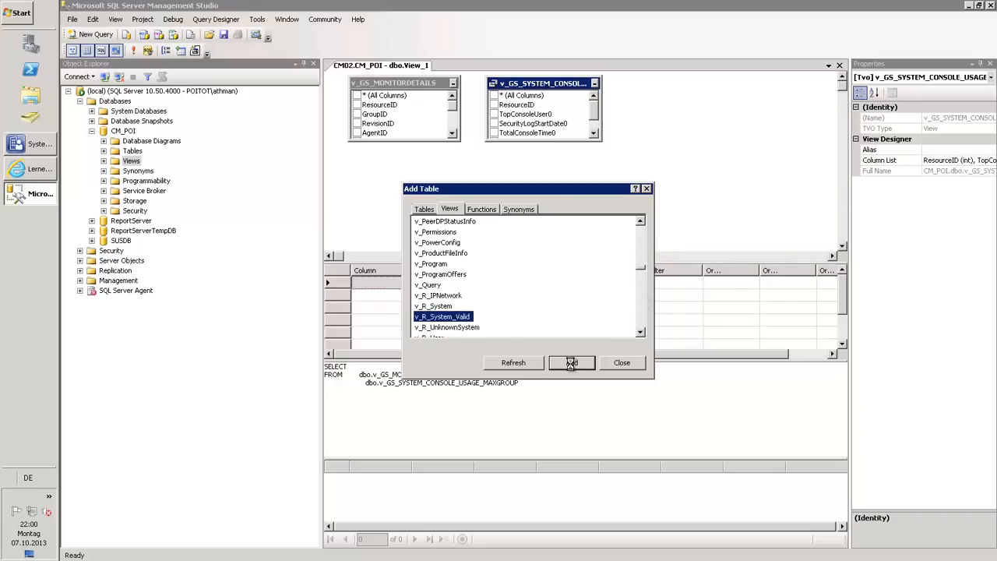
left_click(571, 363)
left_click(622, 363)
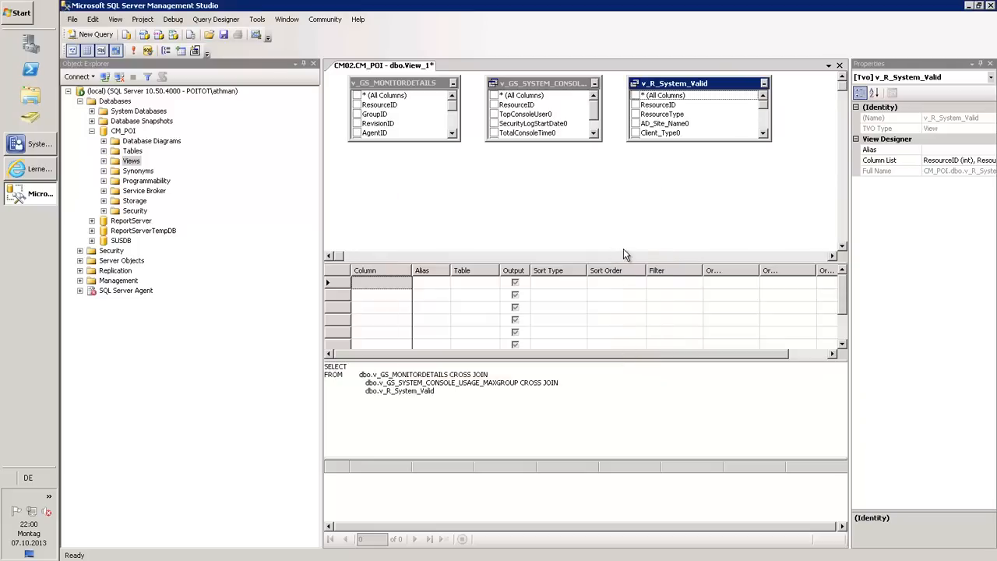
Enlarge v_GS_MONITORDETAILS and output its SerialNumber0, Name0, ManufacturingYear0, ManufacturingWeek0, Manufacturer0 and DiagonalSize0 columns
left_click_drag(424, 140, 419, 231)
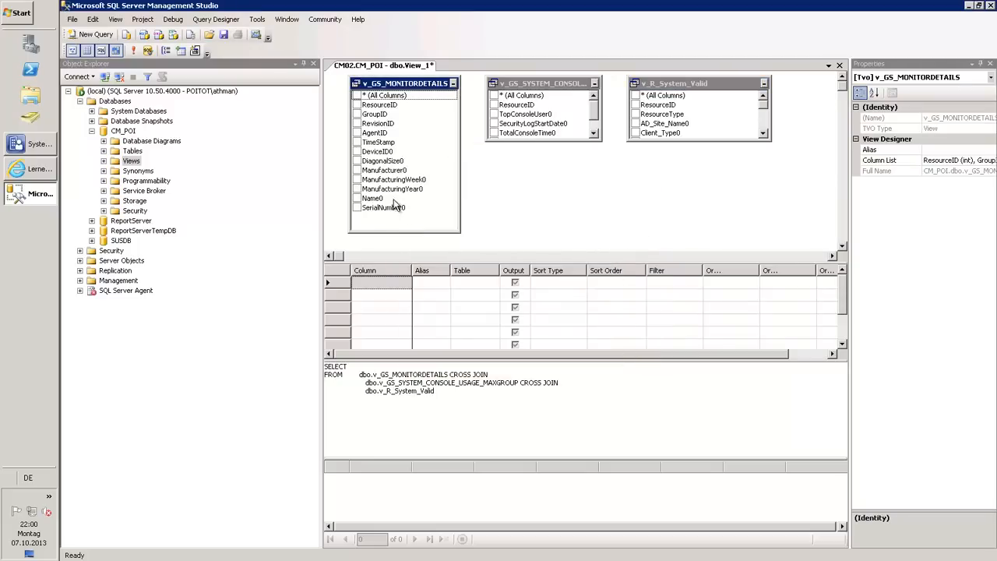
left_click(357, 207)
left_click(357, 198)
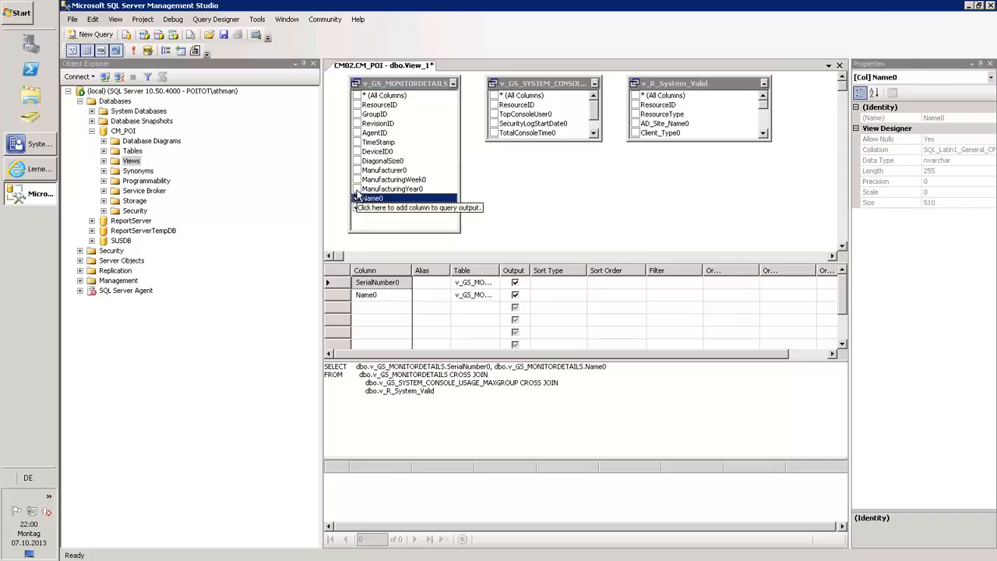
left_click(357, 189)
left_click(357, 179)
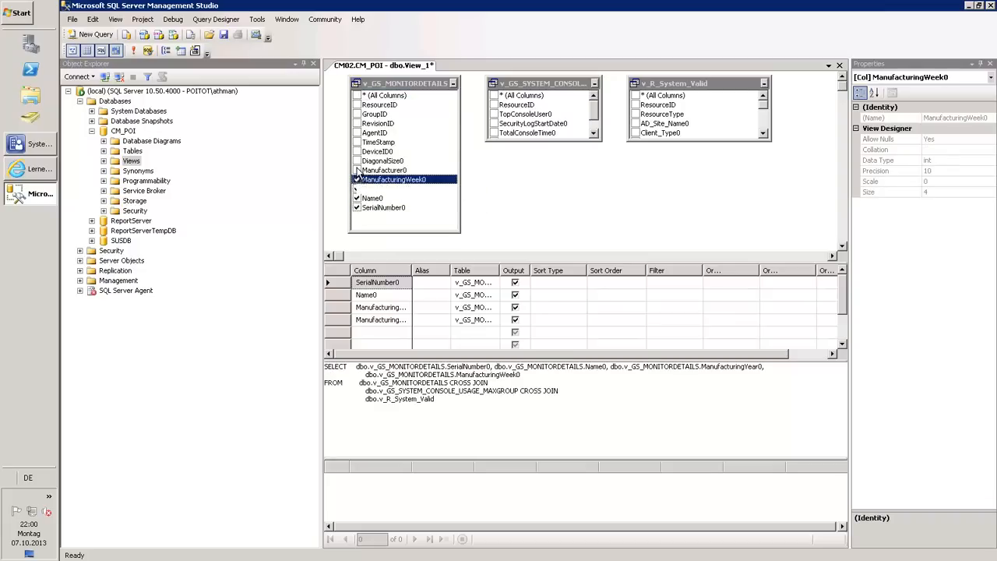
left_click(356, 170)
left_click(357, 161)
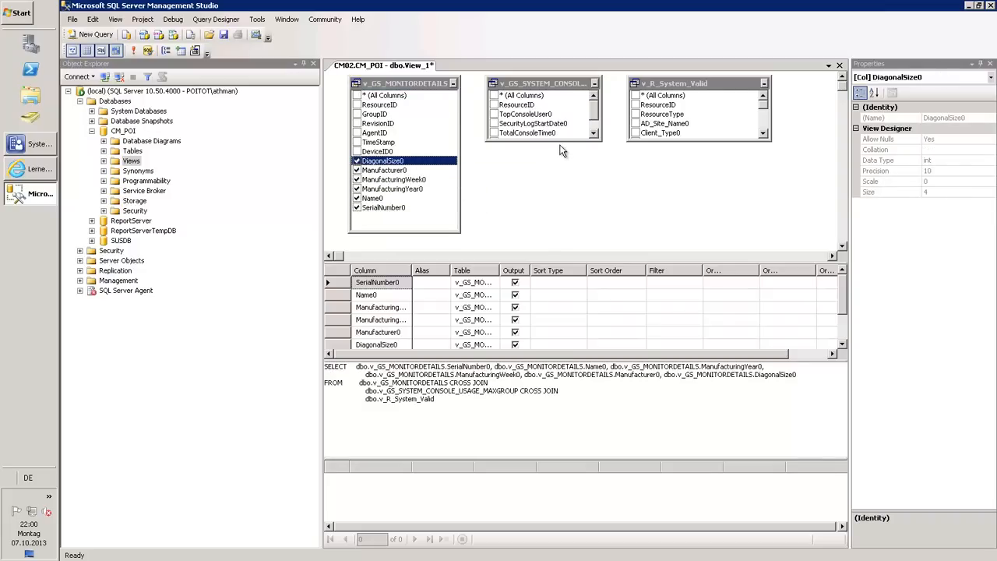
Enlarge the other two source boxes and output TopConsoleUser0 from v_GS_SYSTEM_CONSOLE_USAGE_MAXGROUP and Netbios_Name0 from v_R_System_Valid
left_click_drag(560, 141, 560, 212)
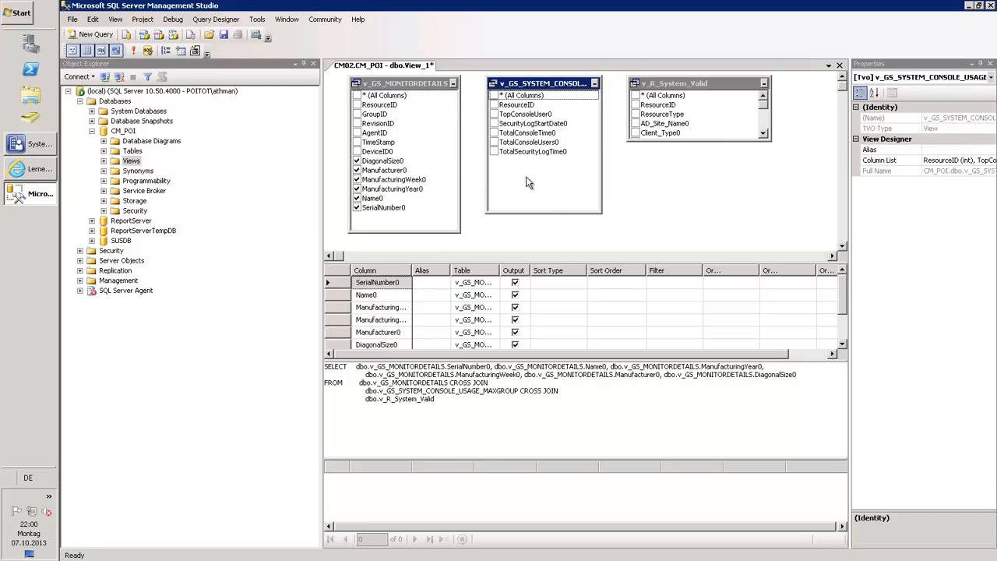
left_click(497, 115)
left_click(494, 115)
left_click_drag(701, 140, 700, 229)
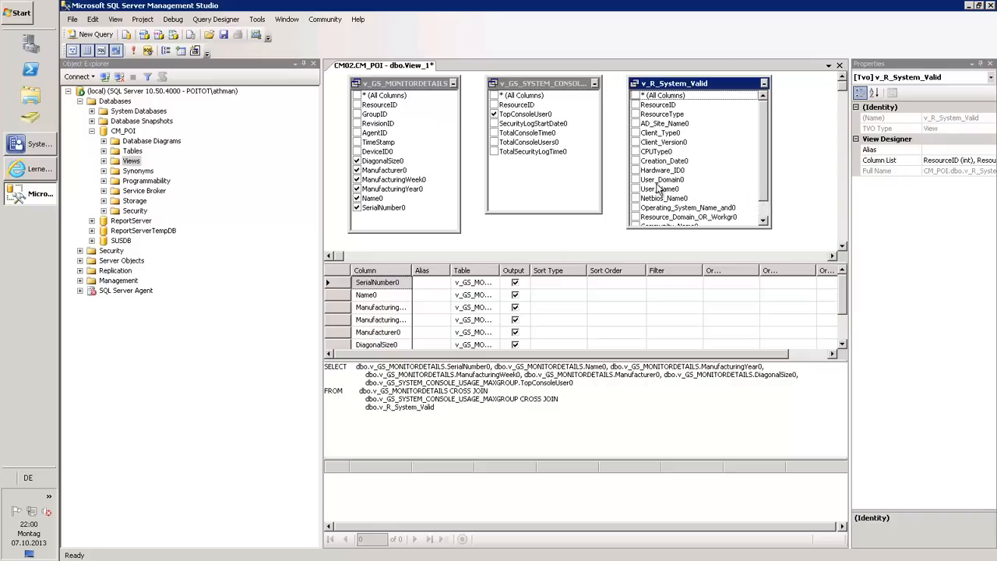
left_click(635, 198)
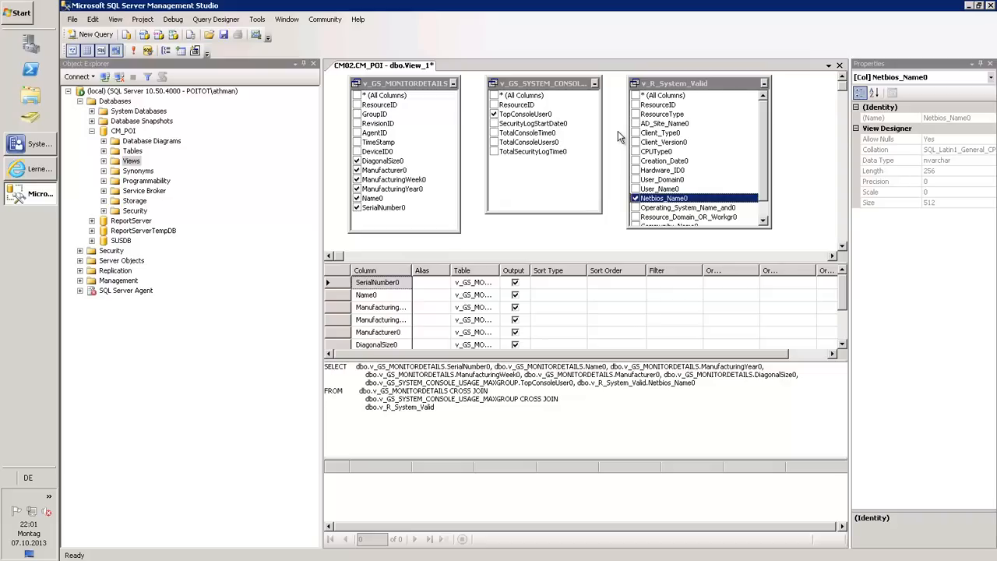
Join v_R_System_Valid to v_GS_SYSTEM_CONSOLE_USAGE_MAXGROUP and that view to v_GS_MONITORDETAILS, both on ResourceID
left_click(635, 105)
left_click_drag(634, 110, 526, 108)
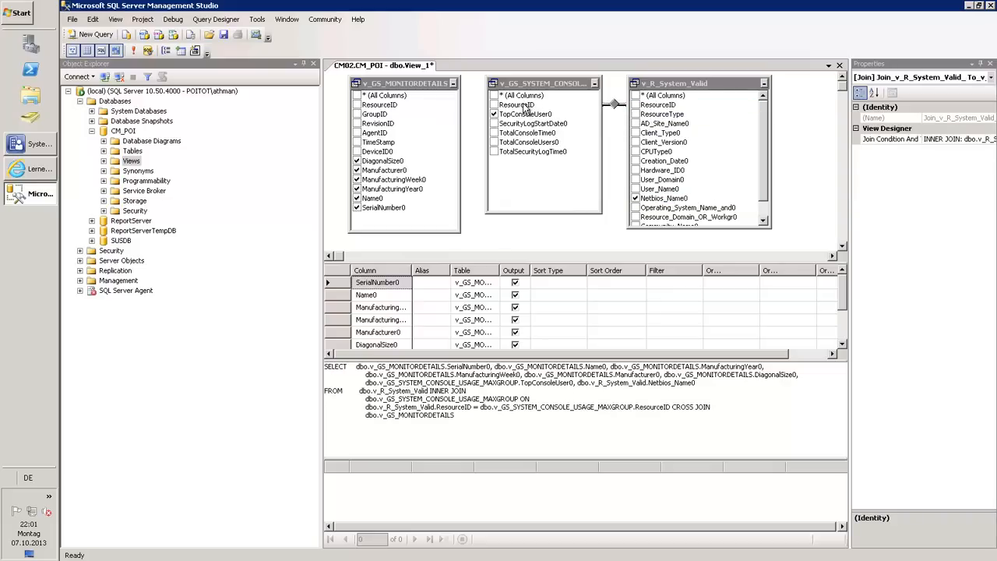
left_click(525, 107)
left_click_drag(412, 103, 390, 105)
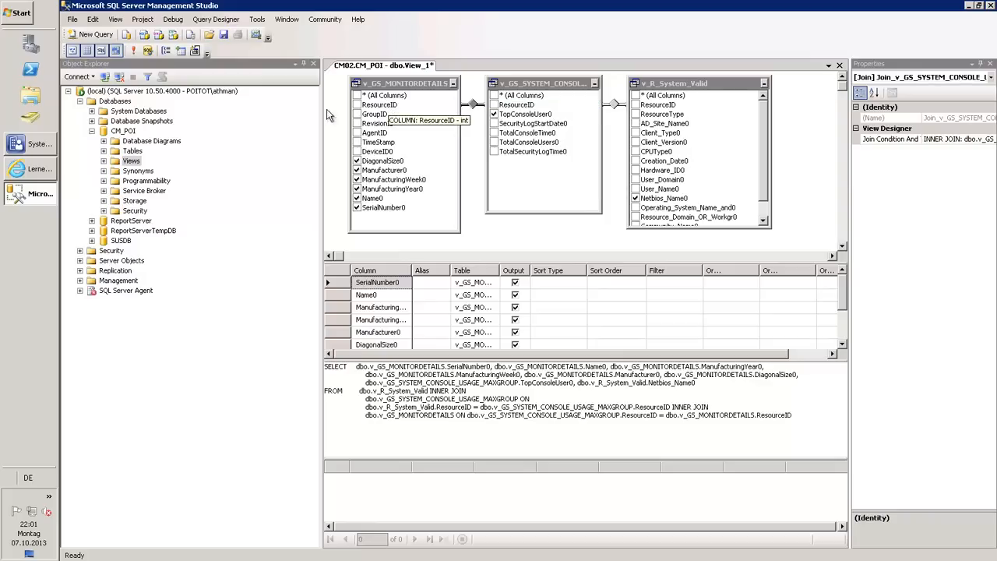
Run the query and alias SerialNumber0 as Serial, Name0 as Name, ManufacturingYear0 as Year and ManufacturingWeek0 as Week
left_click(133, 51)
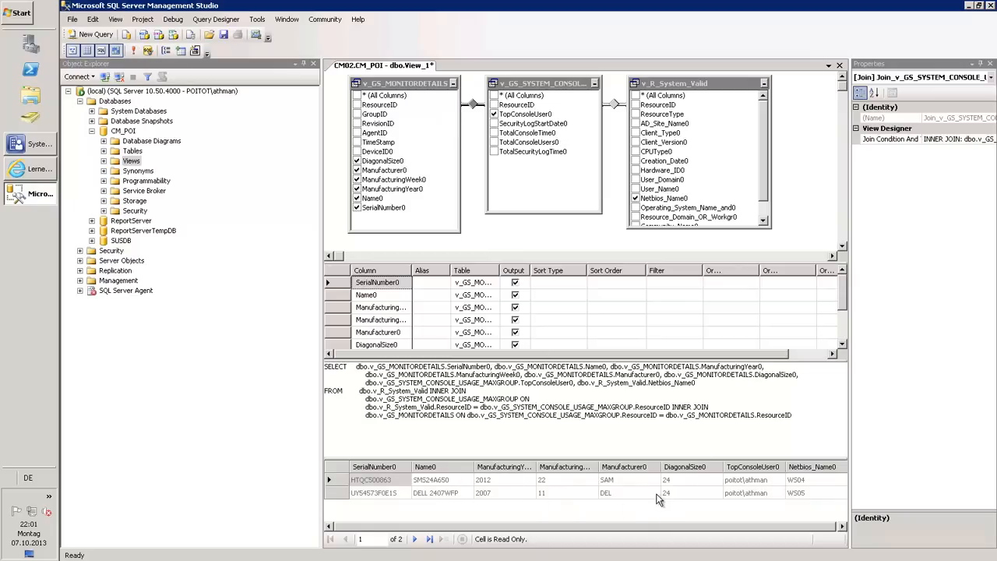
left_click(432, 282)
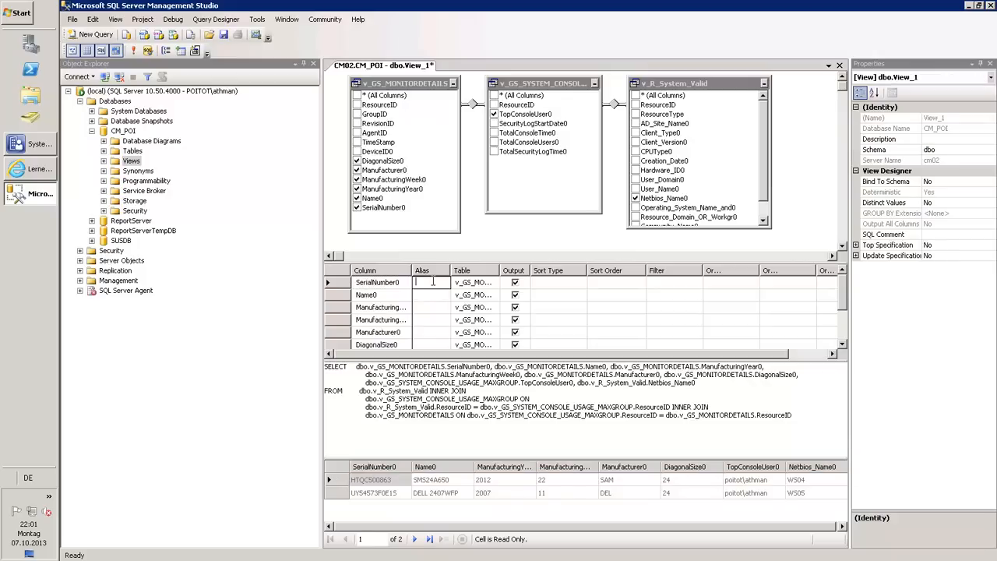
type("Serial")
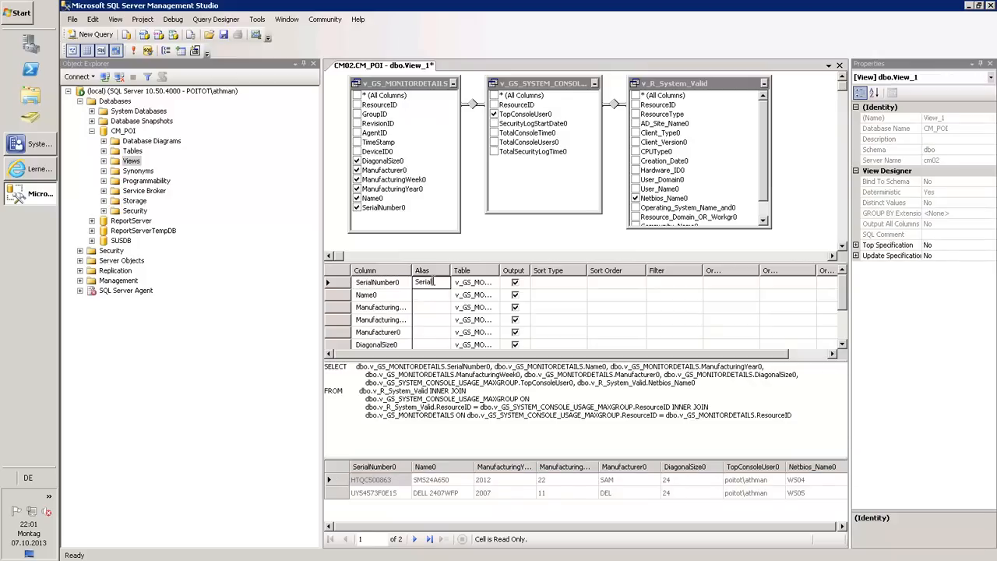
key("Return")
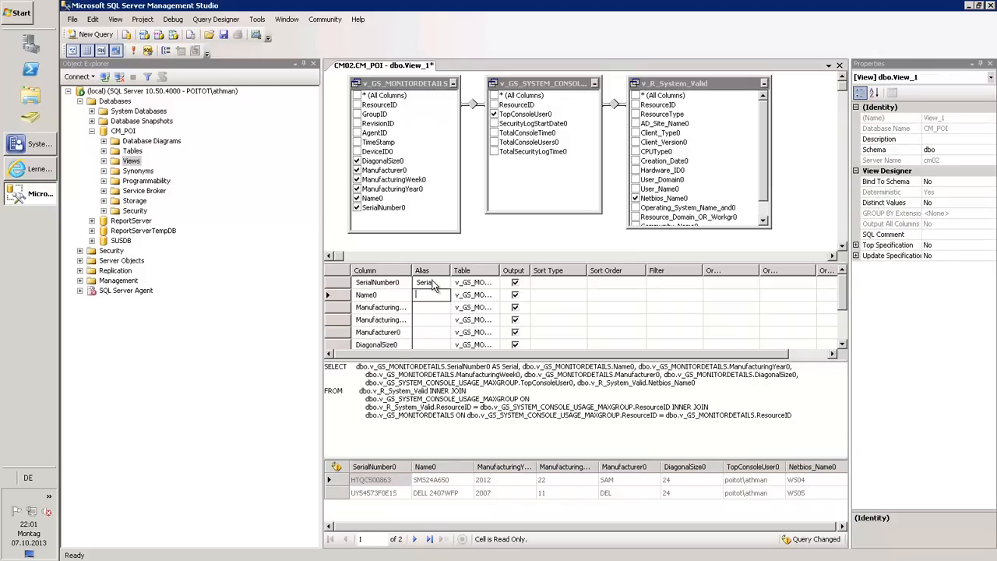
type("Name")
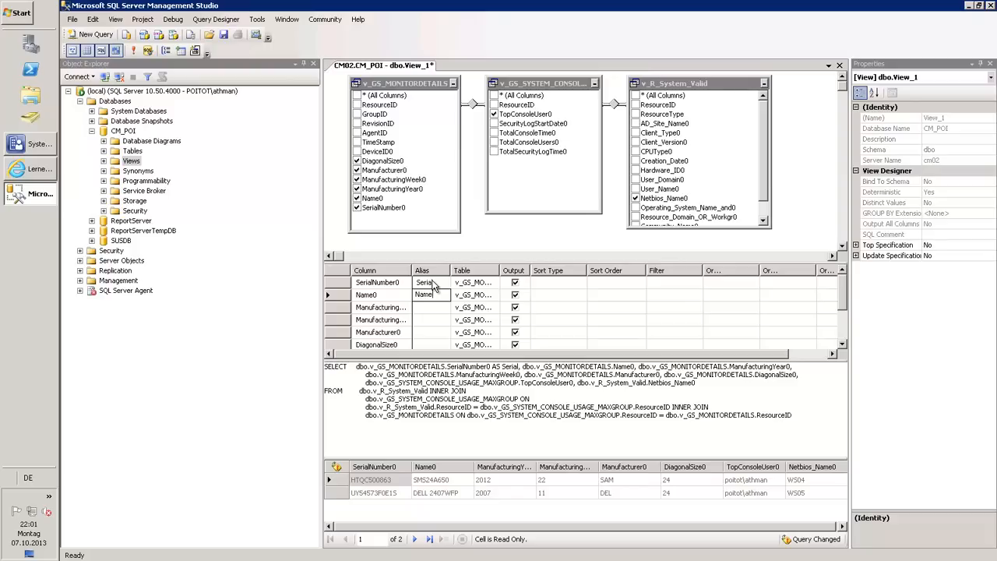
key("Return")
type("Year")
key("Return")
type("Week")
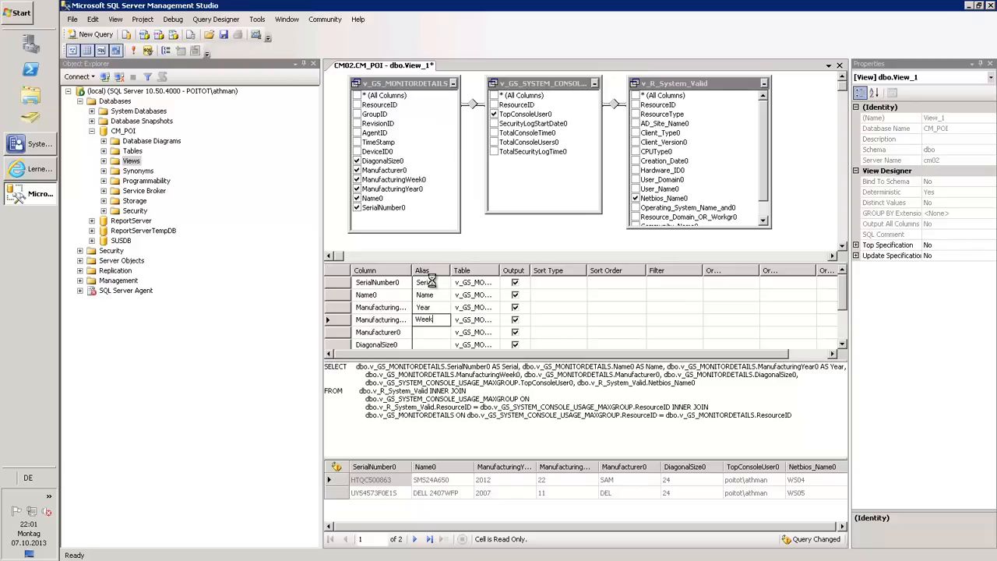
Alias Manufacturer0 as Manufacturer, DiagonalSize0 as Size, TopConsoleUser0 as User Name and Netbios_Name0 as PC Name
key("Return")
type("Manufa")
type("cturer")
key("Return")
type("Size")
key("Return")
type("User Name")
key("Return")
type("PC Name")
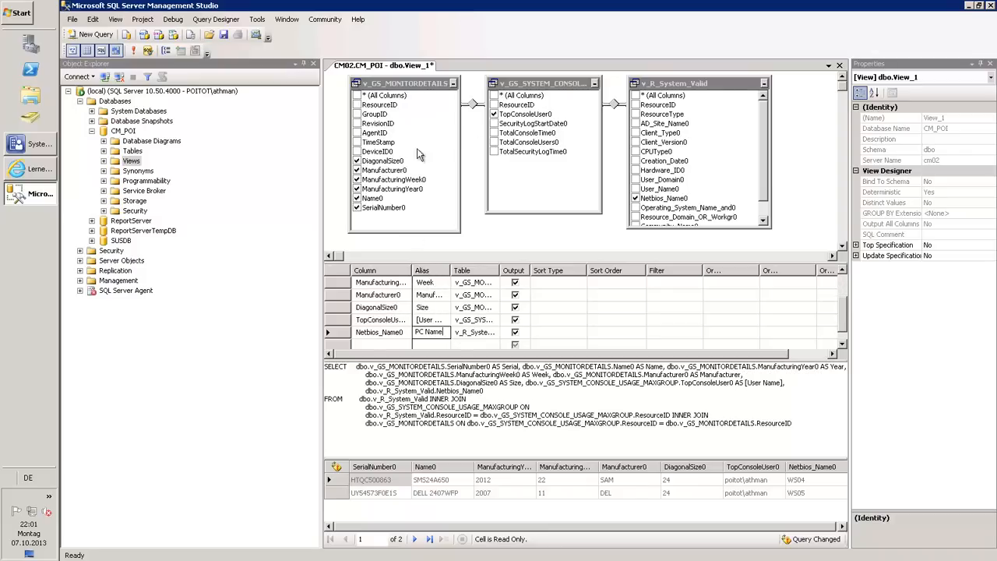
left_click(441, 320)
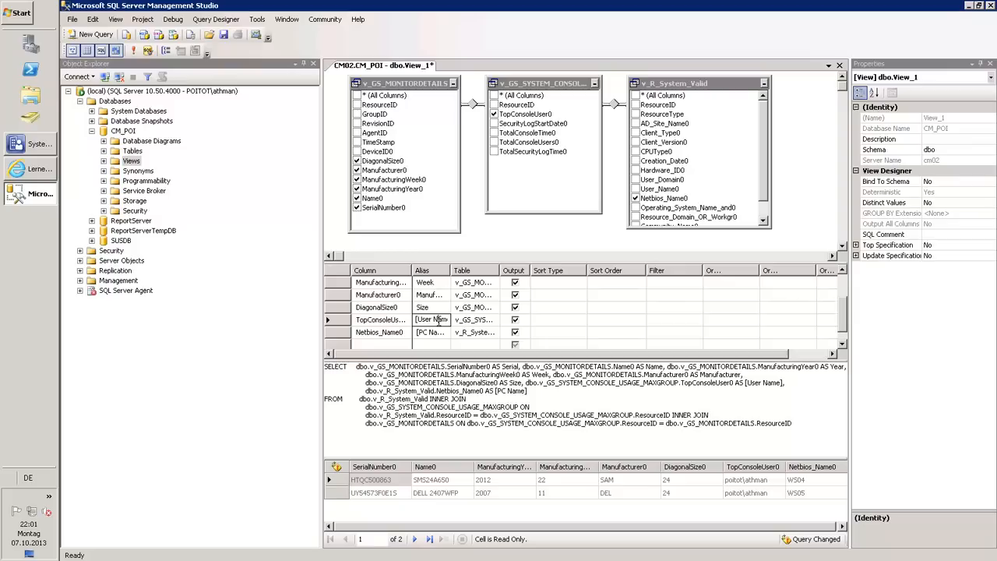
Reorder the output columns to PC Name, Manufacturer, Size, Name, Serial, Year, Week, User Name and rerun the query
left_click(344, 327)
mouse_move(346, 327)
left_mouse_down()
mouse_move(349, 280)
mouse_move(345, 330)
mouse_move(343, 320)
left_mouse_up()
scroll(348, 296, "down", 2)
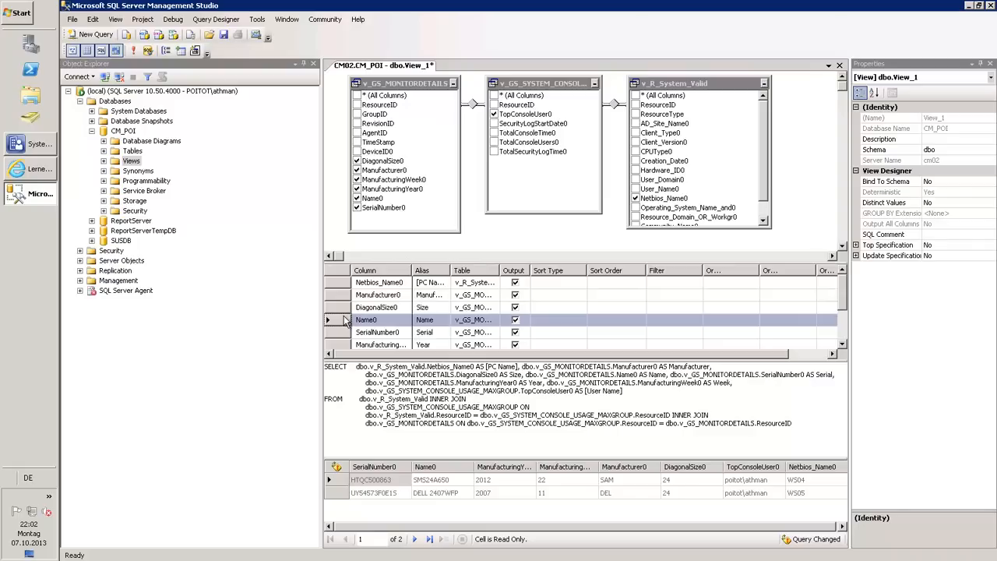
left_click(136, 50)
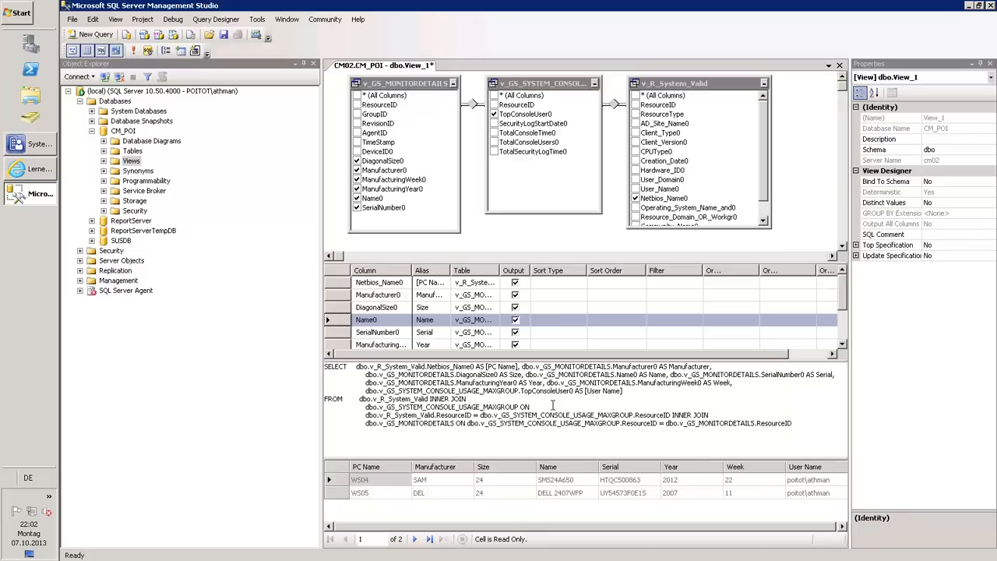
Copy the view's entire SELECT statement into a new Notepad document and maximize it
left_click_drag(804, 423, 337, 368)
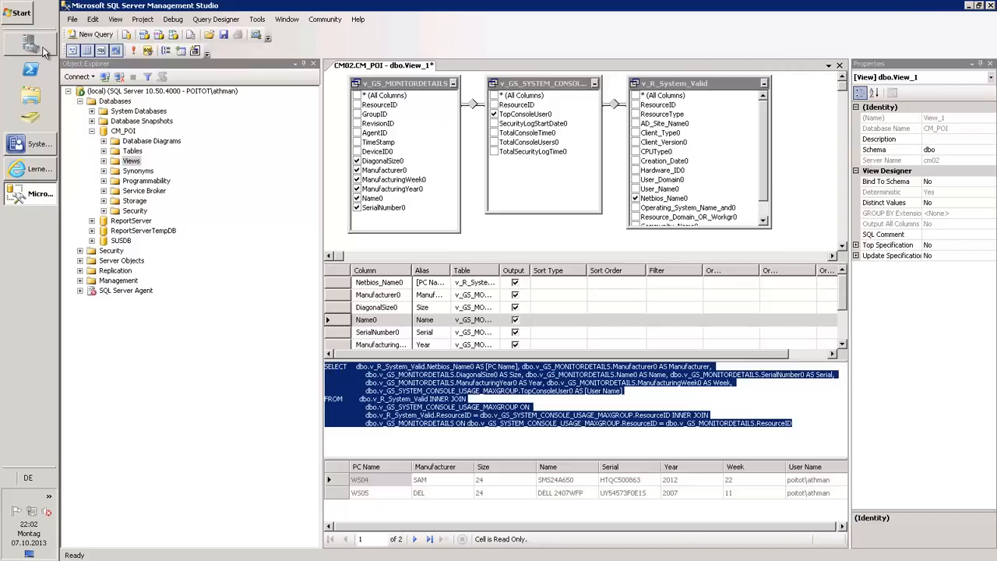
left_click(29, 19)
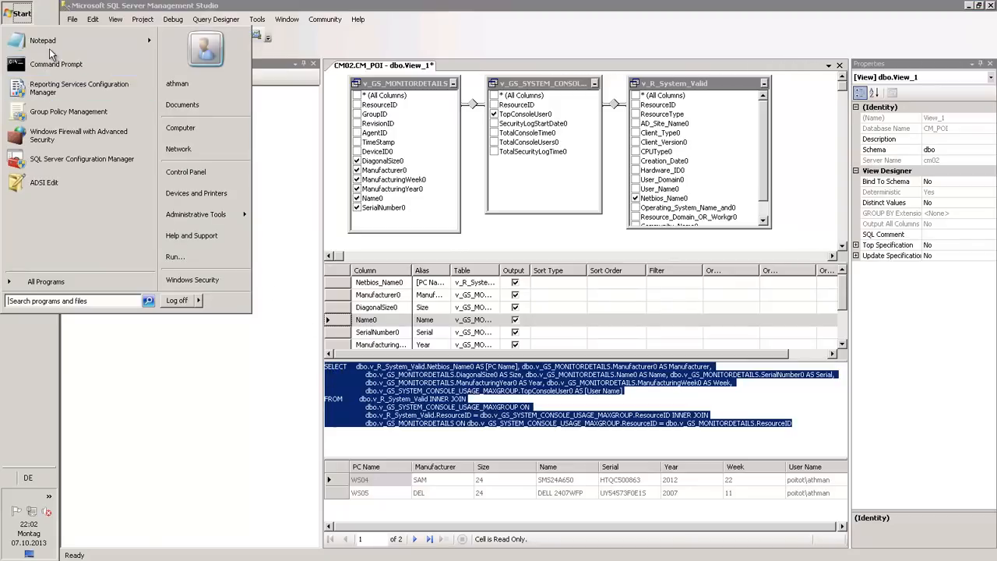
left_click(47, 40)
key("ctrl+v")
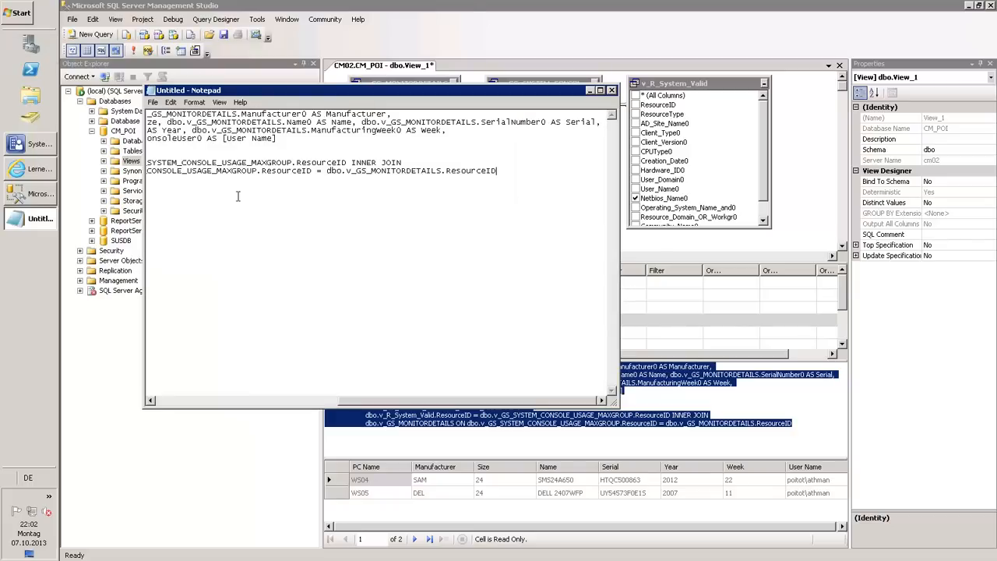
left_click(599, 94)
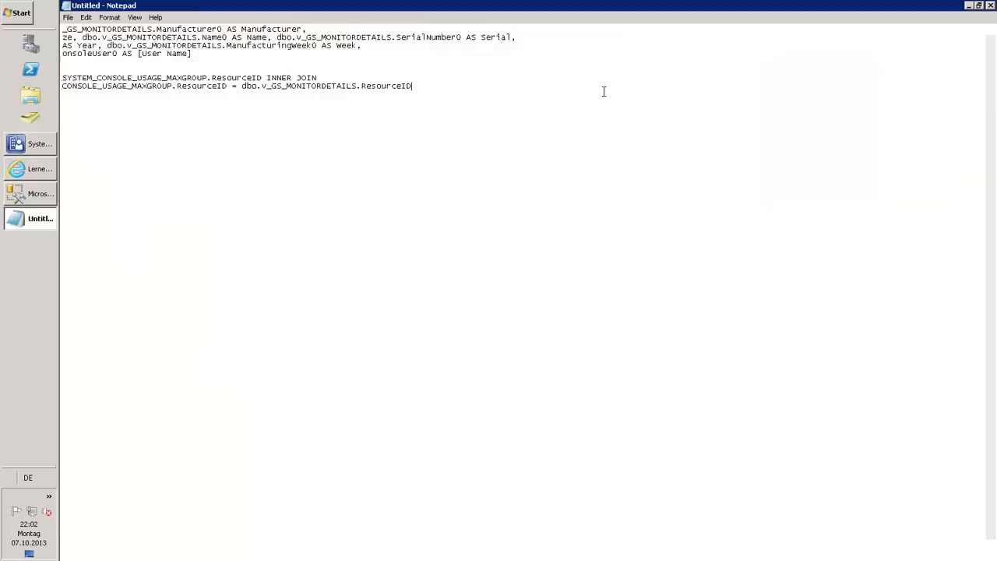
Switch to Configuration Manager and start a new SQL-based report under Reports in the Monitoring workspace
left_click(46, 152)
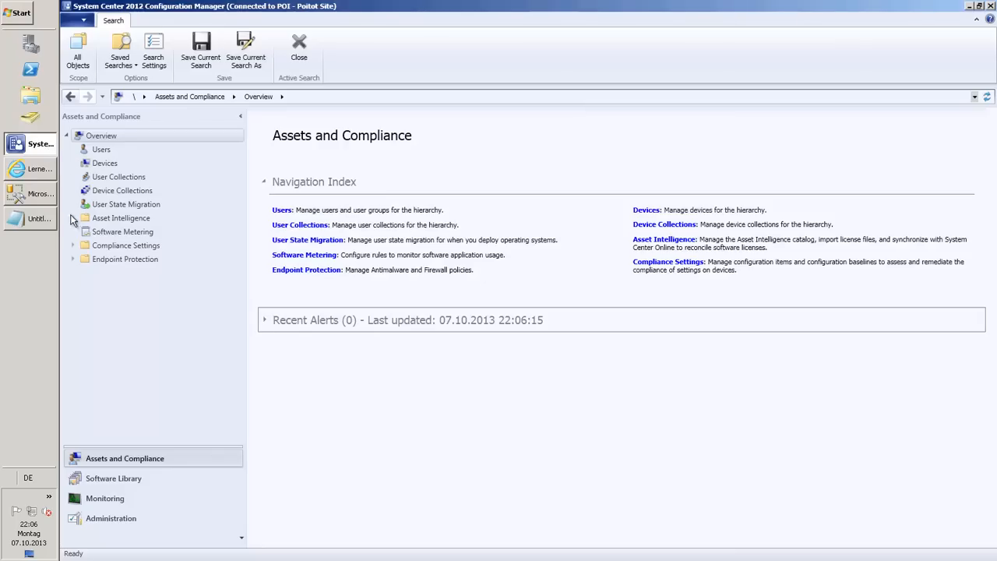
left_click(105, 498)
right_click(104, 191)
left_click(141, 194)
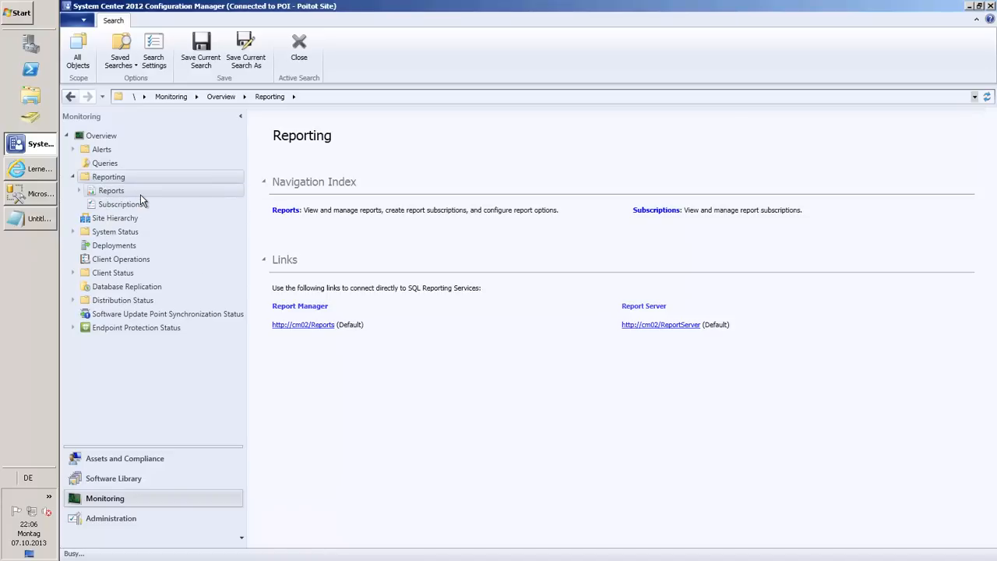
left_click(439, 258)
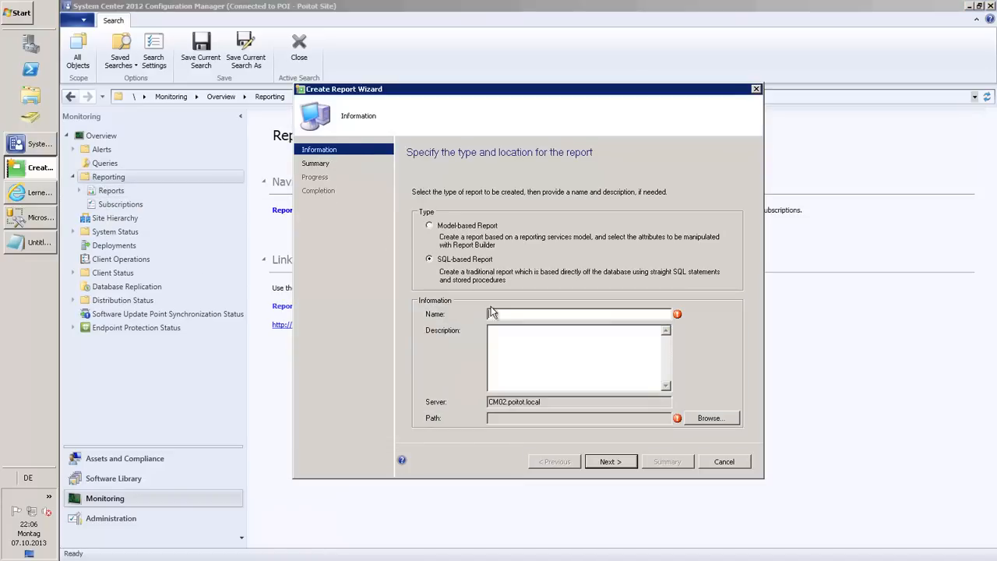
Name the report Monitor Details, store it in the Hardware - Video Card folder and complete the wizard
type("Con")
left_click(696, 418)
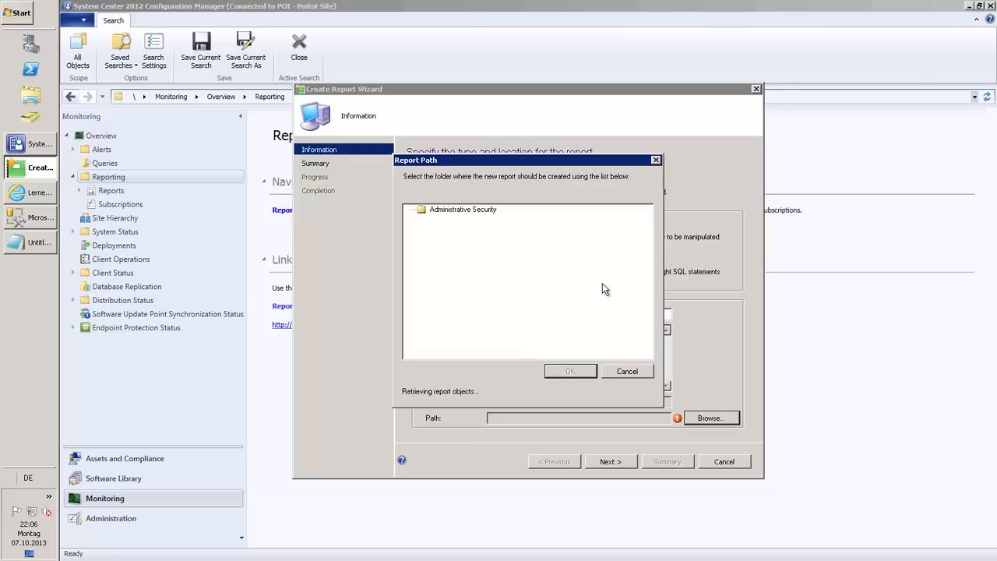
left_click(649, 330)
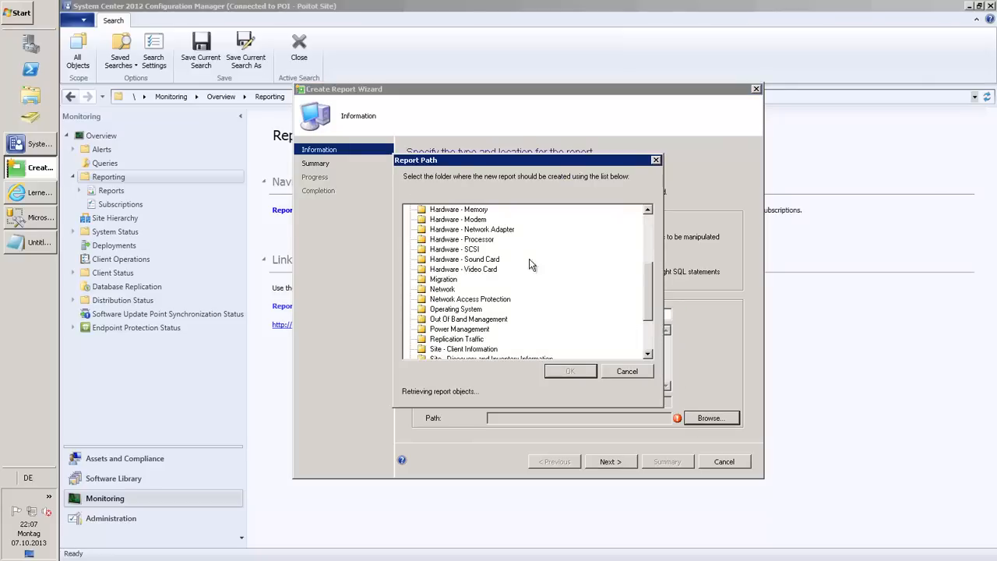
left_click(487, 268)
left_click(569, 371)
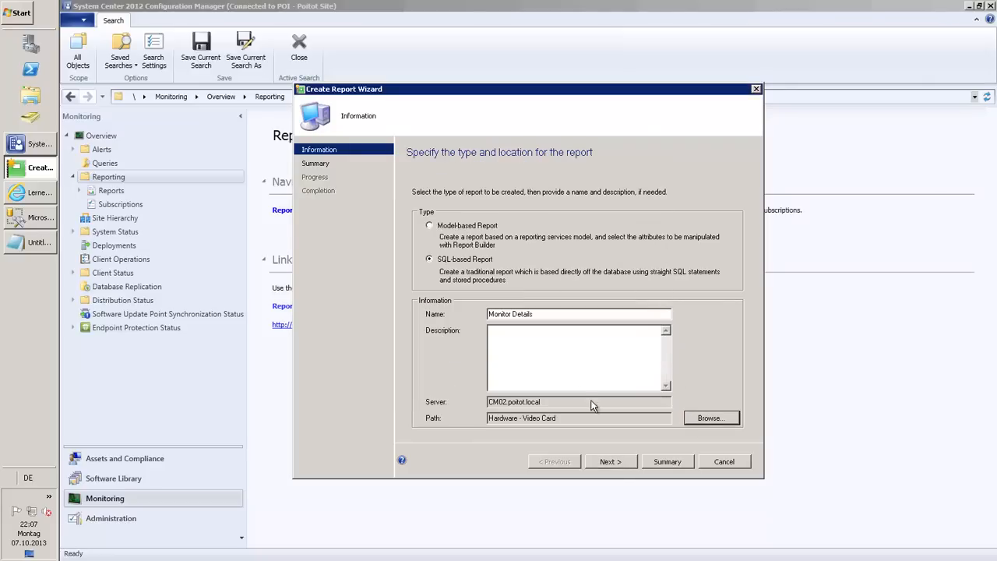
left_click(615, 461)
left_click(615, 461)
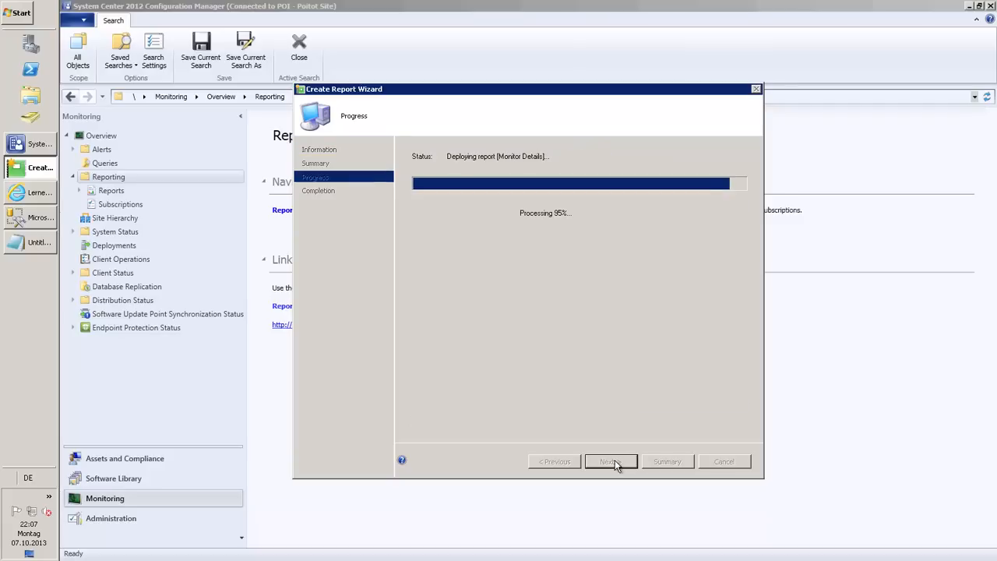
left_click(705, 462)
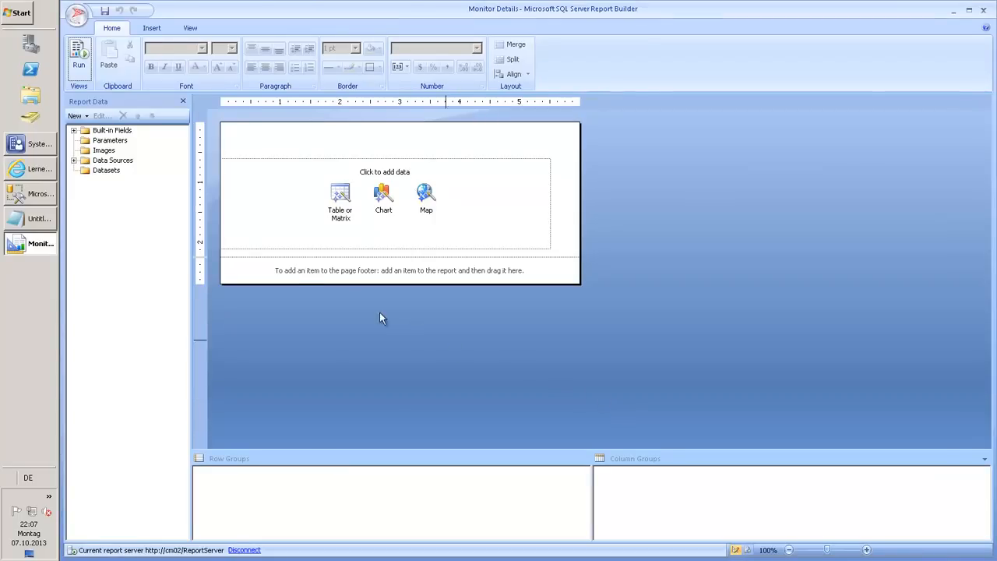
Add a dataset embedded in the report that uses the existing AutoGen data source
right_click(96, 173)
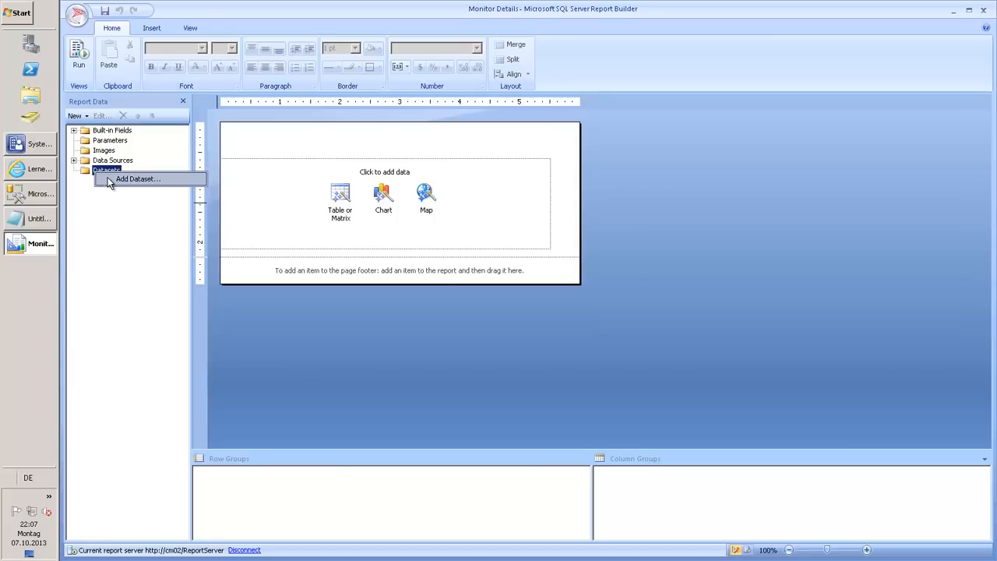
left_click(110, 182)
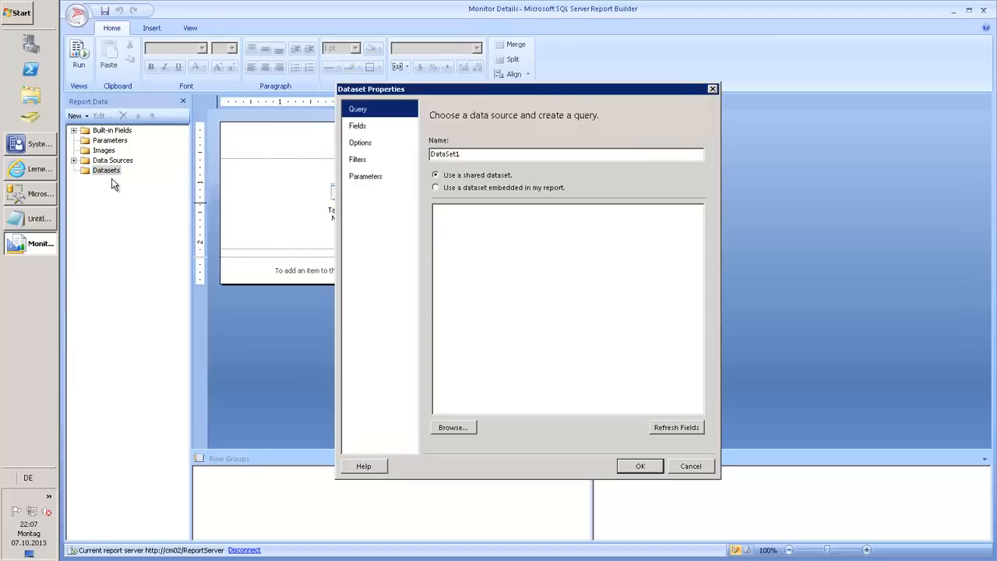
left_click(457, 187)
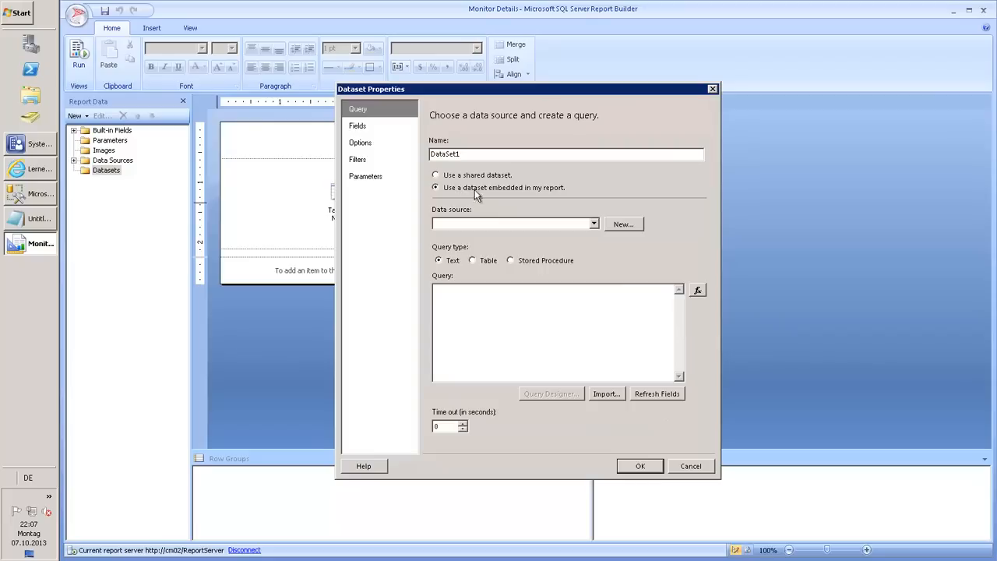
left_click(593, 224)
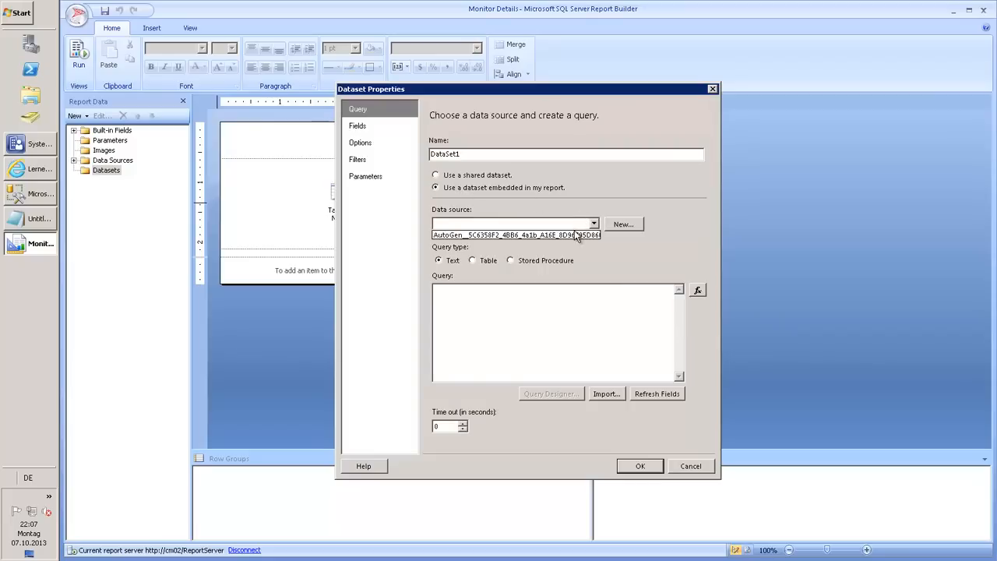
left_click(573, 233)
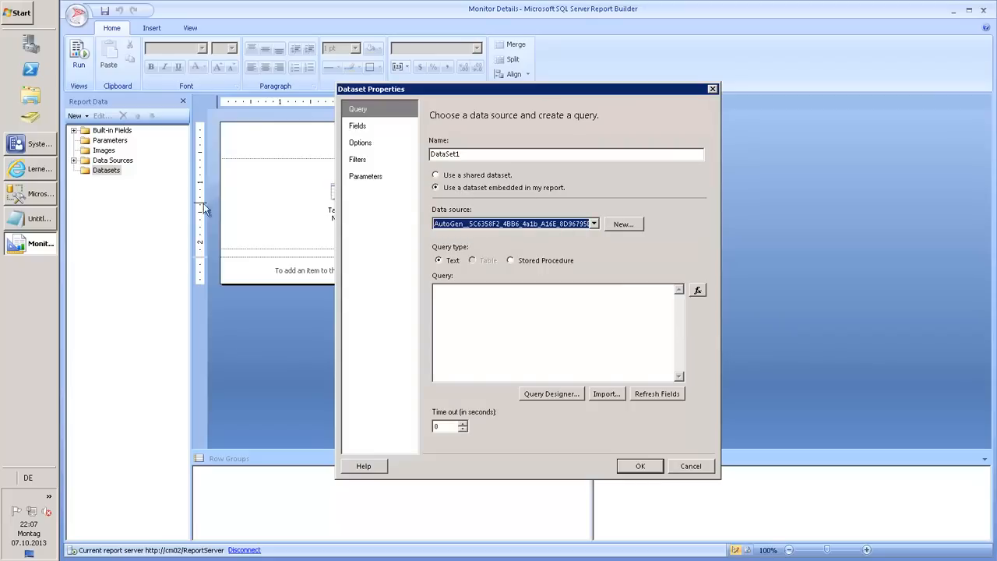
Paste the SELECT statement from Notepad as the dataset's query, check its fields and save the dataset
left_click(45, 219)
left_click_drag(686, 156, 62, 28)
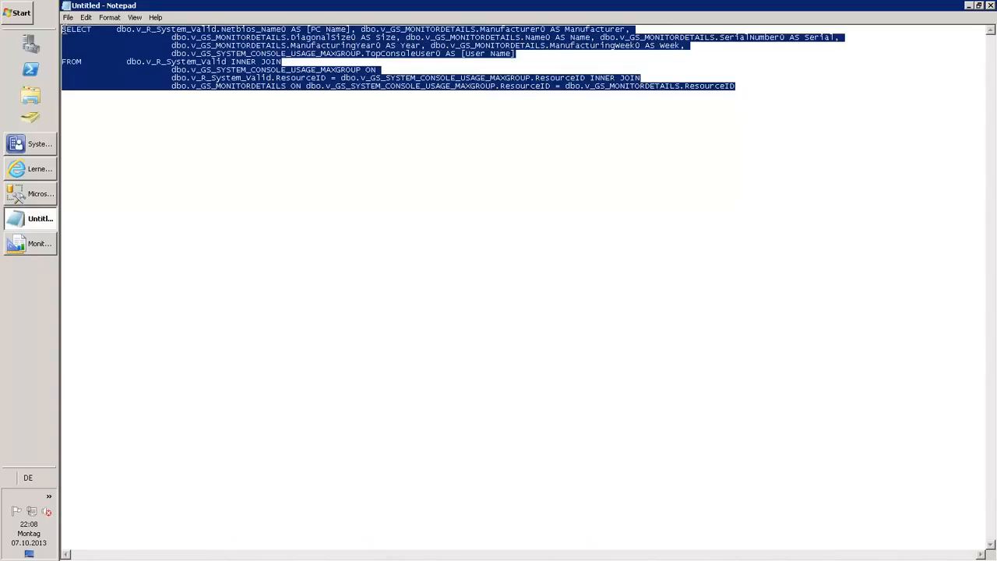
left_click(35, 243)
left_click(490, 293)
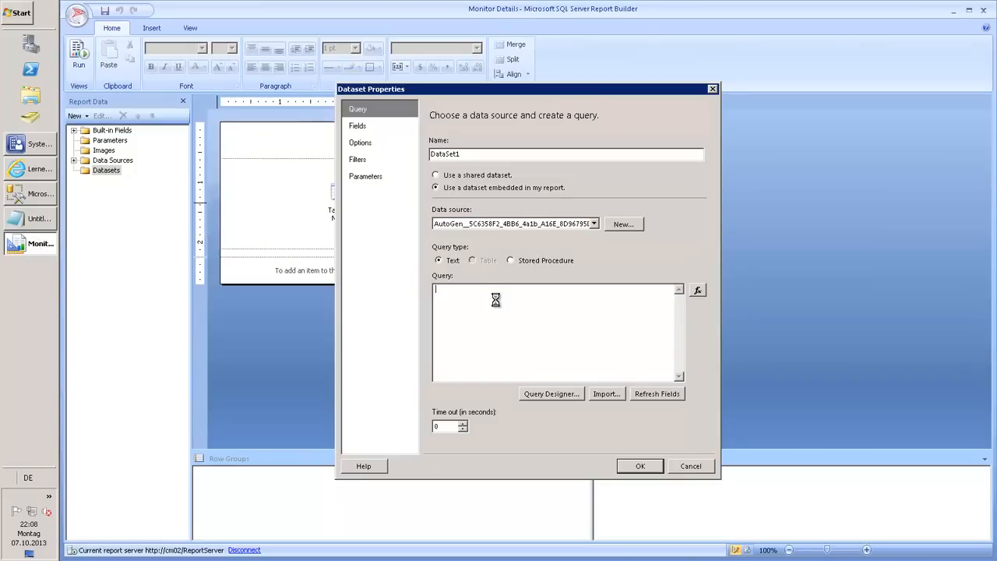
key("ctrl+v")
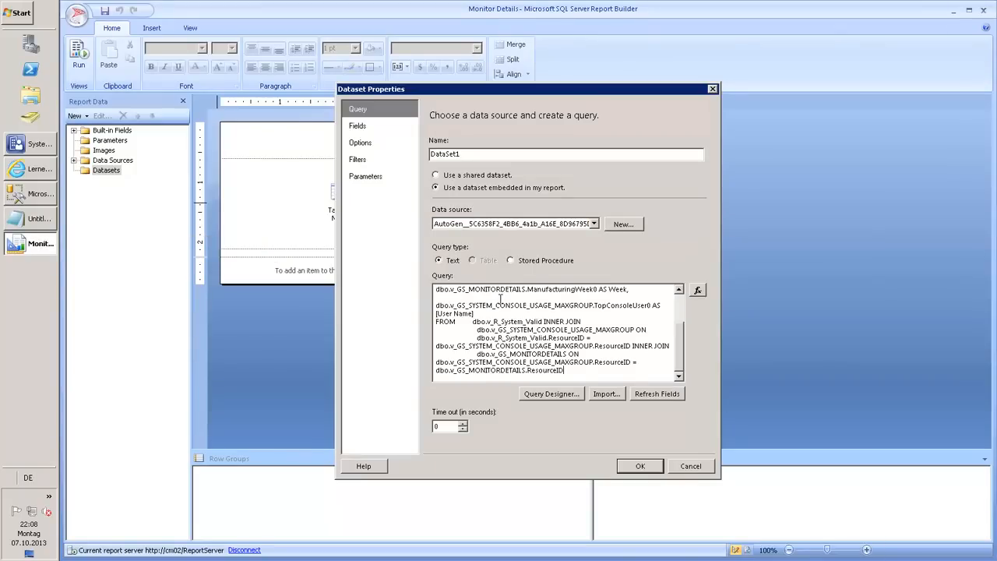
left_click(383, 130)
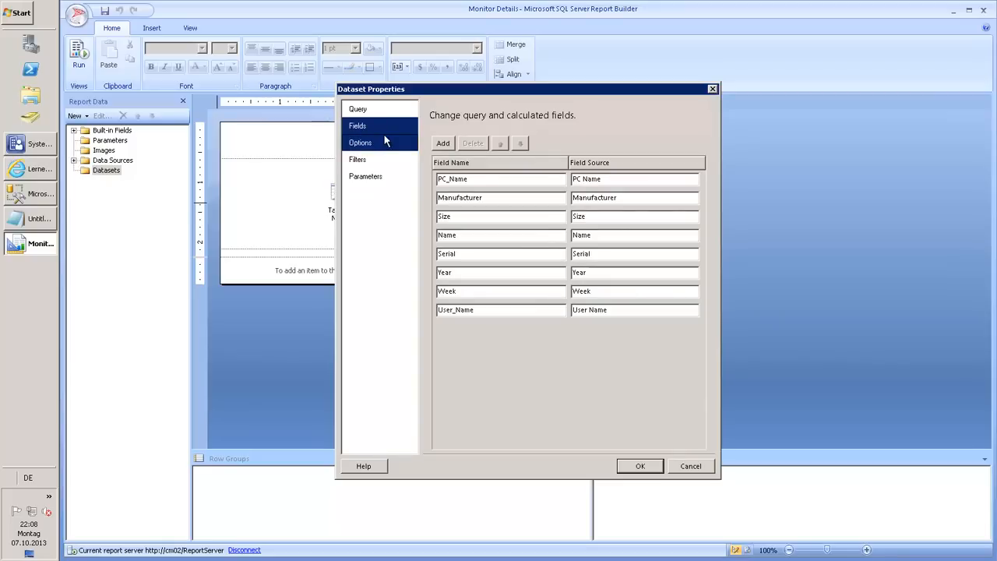
left_click(647, 467)
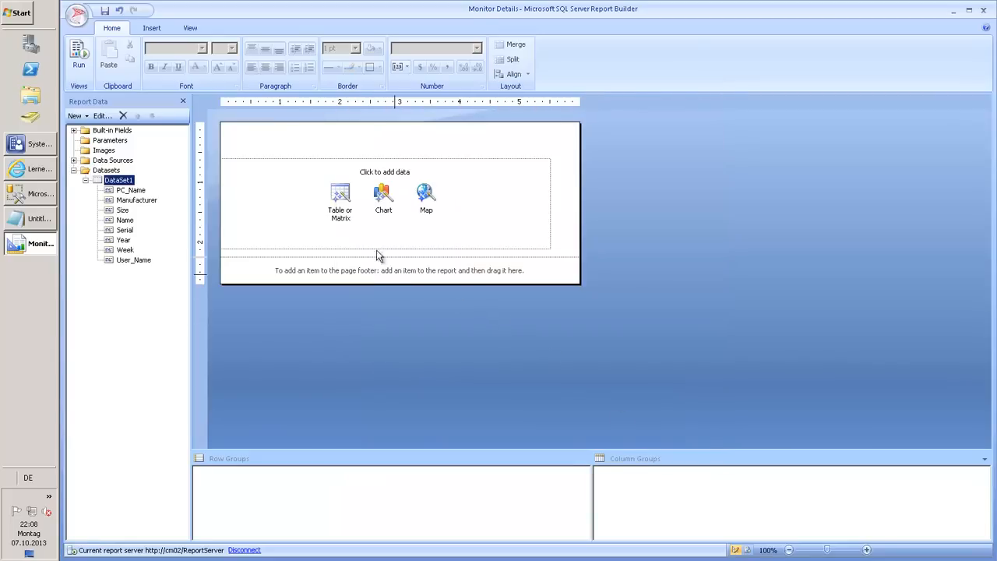
Start a new table or matrix based on DataSet1 and proceed to arranging its fields
left_click(340, 199)
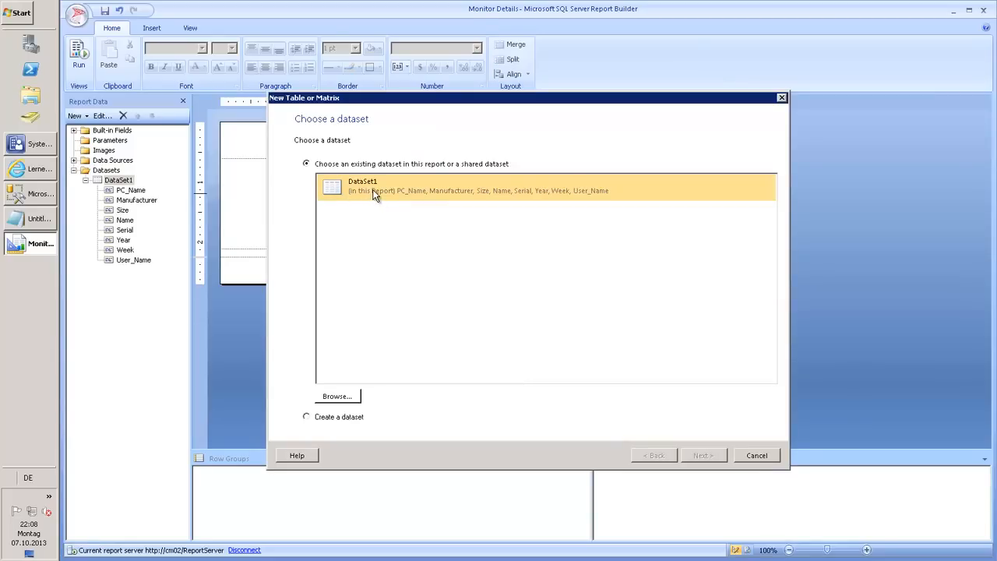
left_click(375, 194)
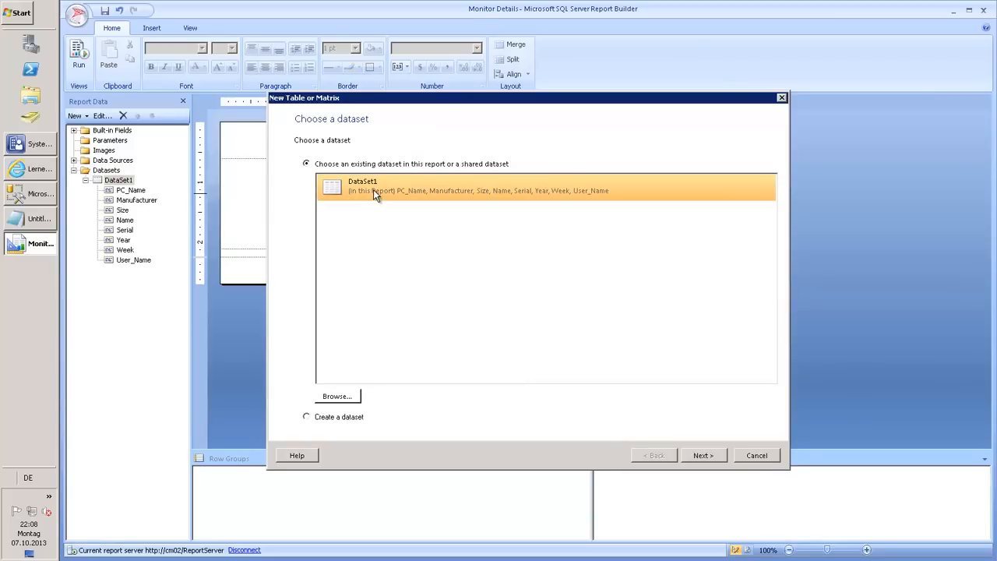
left_click(716, 455)
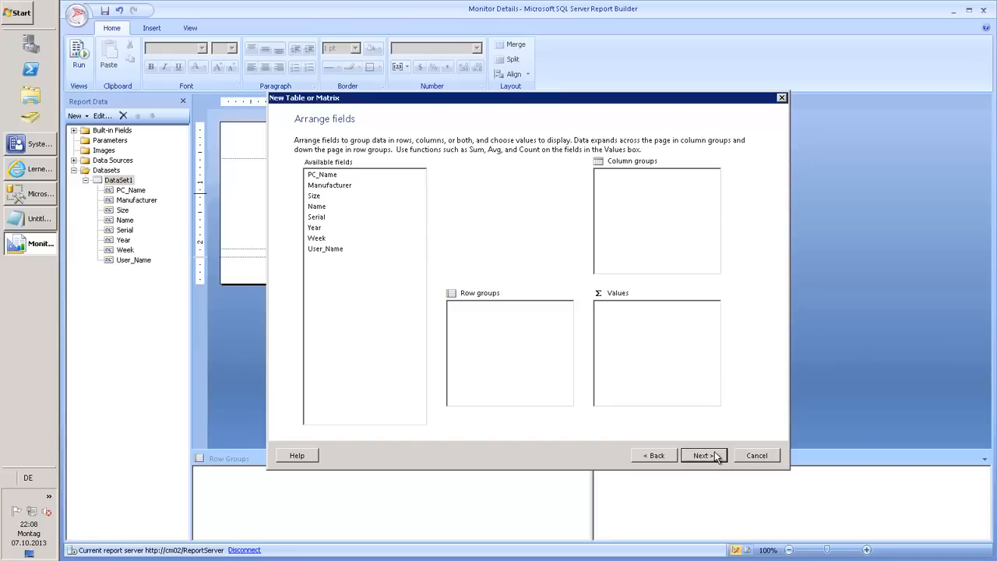
Add all eight available fields, from PC_Name to User_Name, to the table's values
left_click(340, 176)
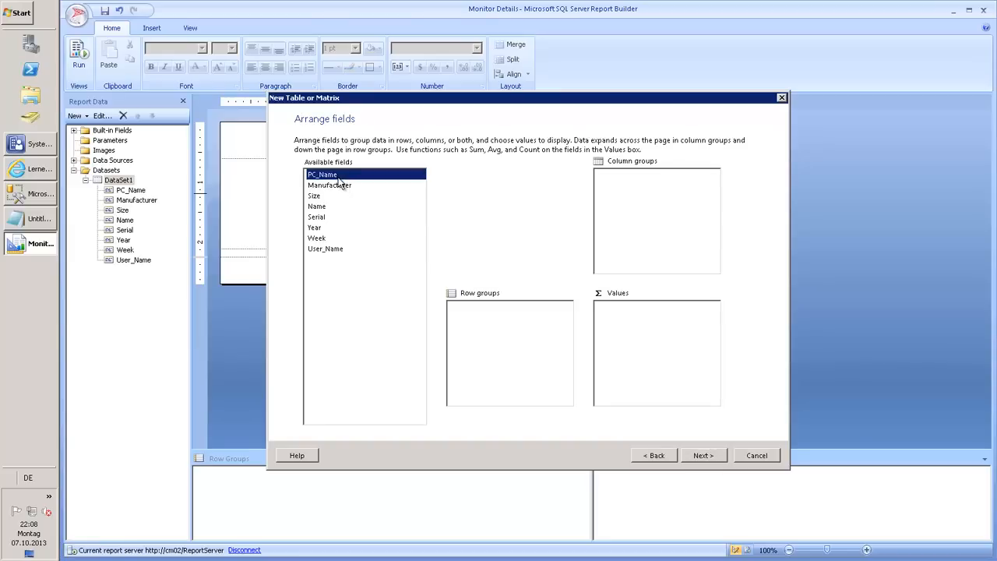
left_click(335, 248, "shift")
left_click_drag(323, 224, 642, 315)
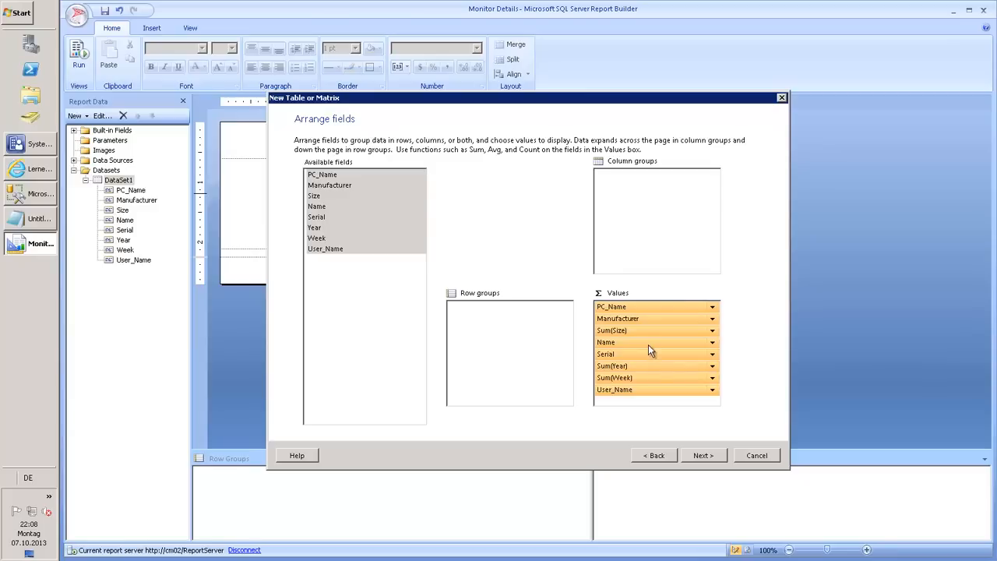
Remove the Sum aggregation from the Size, Week and Year values so they display as plain fields
left_click(712, 330)
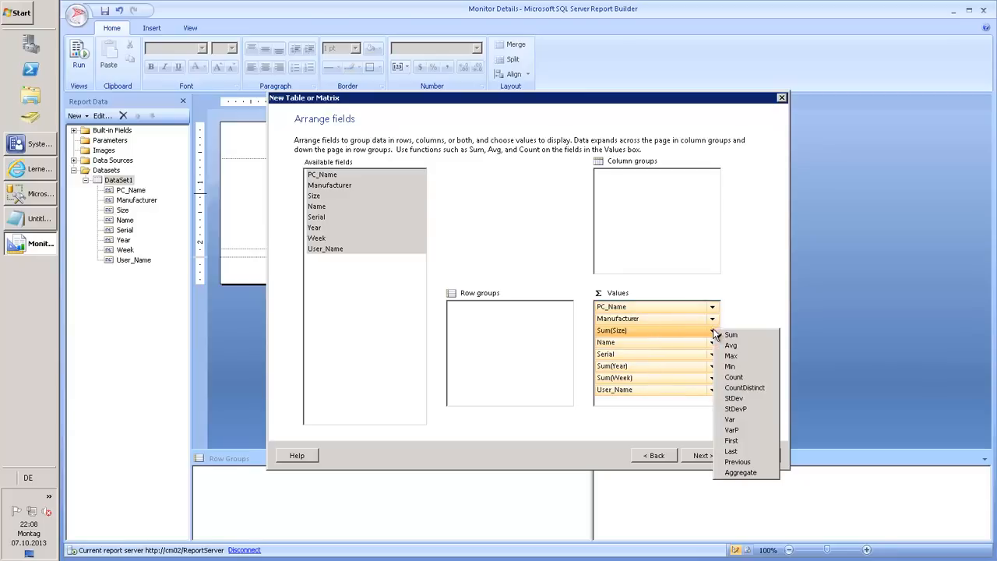
left_click(729, 335)
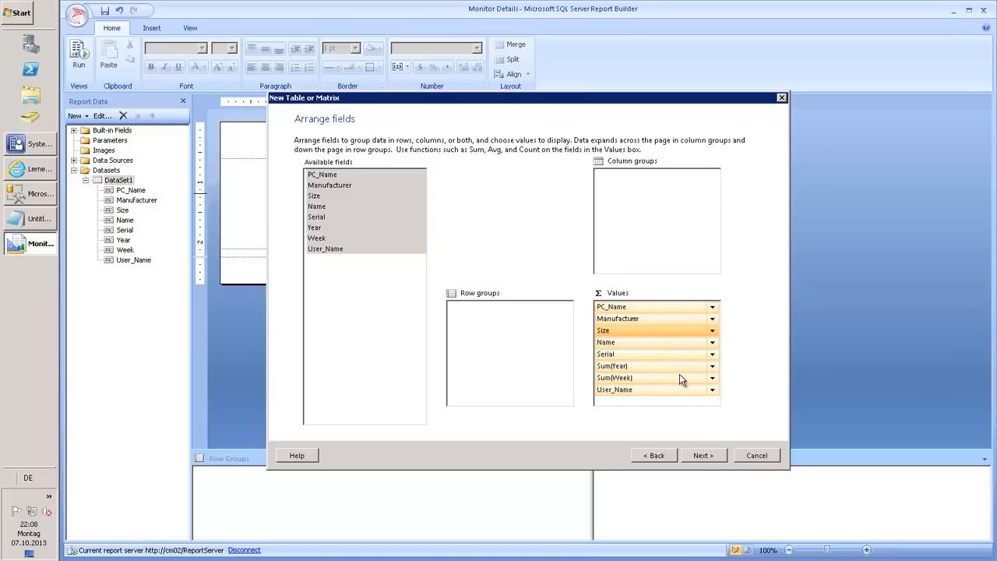
left_click(712, 378)
left_click(724, 383)
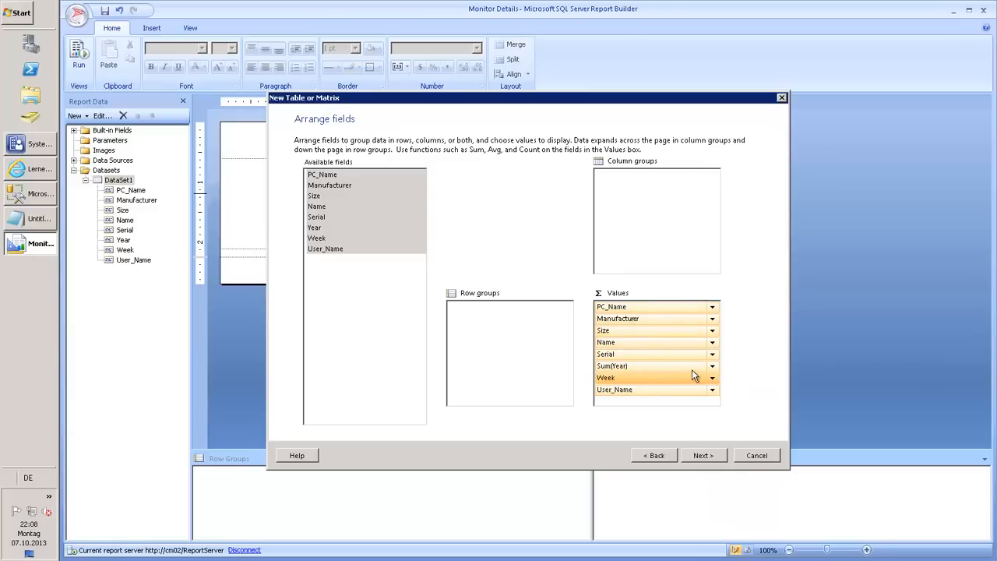
left_click(712, 366)
left_click(723, 372)
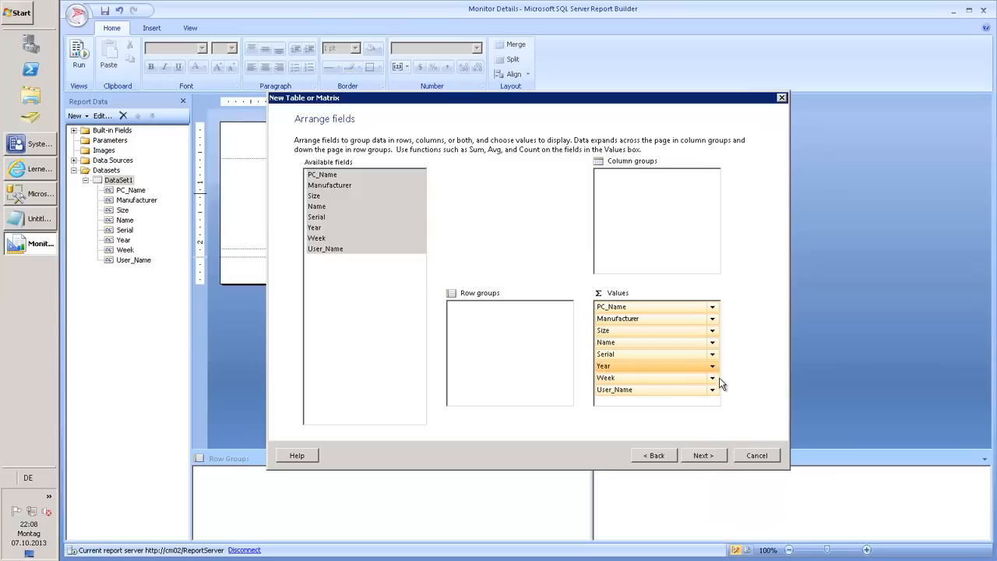
Keep the default table layout, apply the Forest style and finish the table wizard
left_click(706, 453)
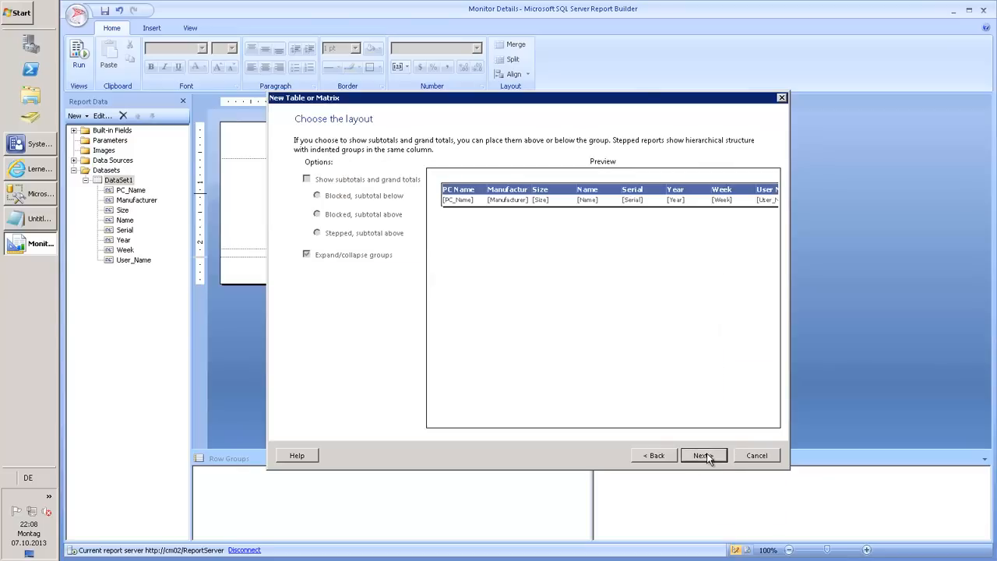
left_click(706, 455)
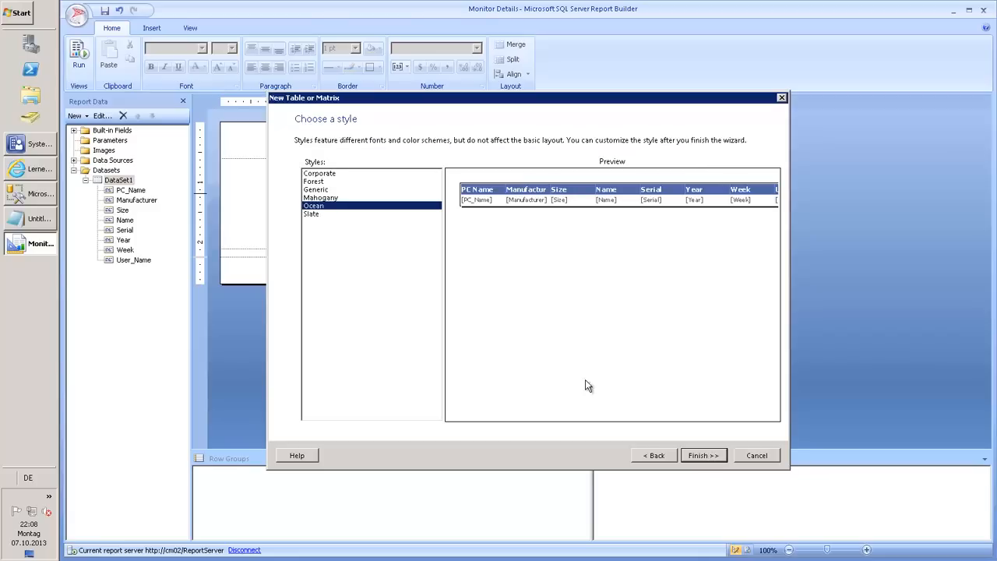
left_click(323, 182)
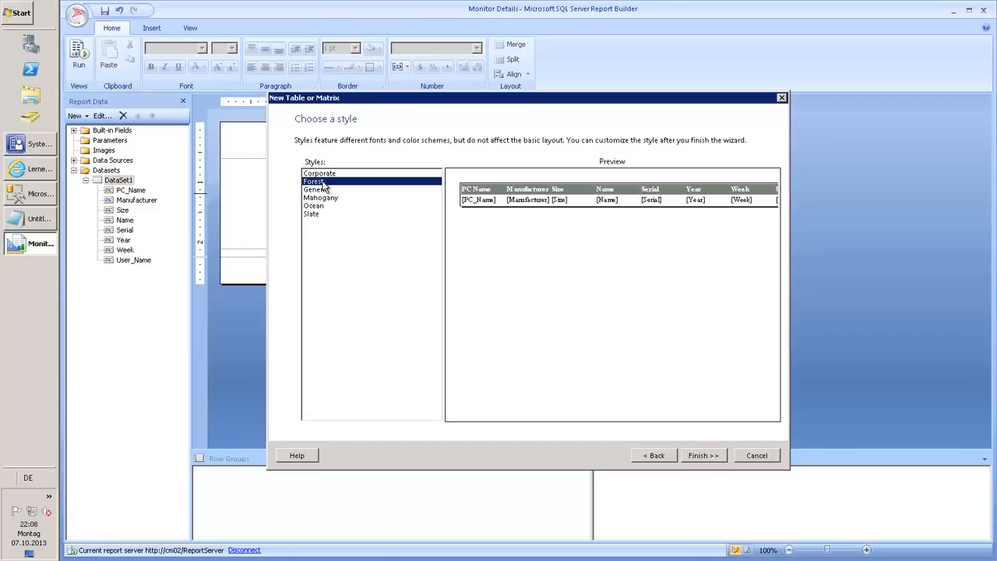
left_click(704, 456)
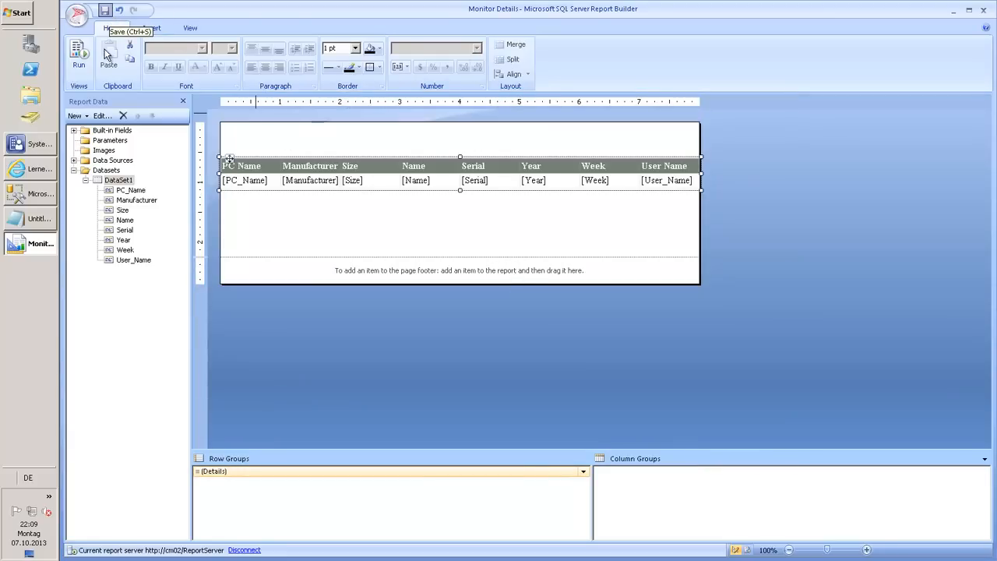
Switch to Internet Explorer and open the Monitor Details report from the Hardware - Video Card folder
left_click(30, 168)
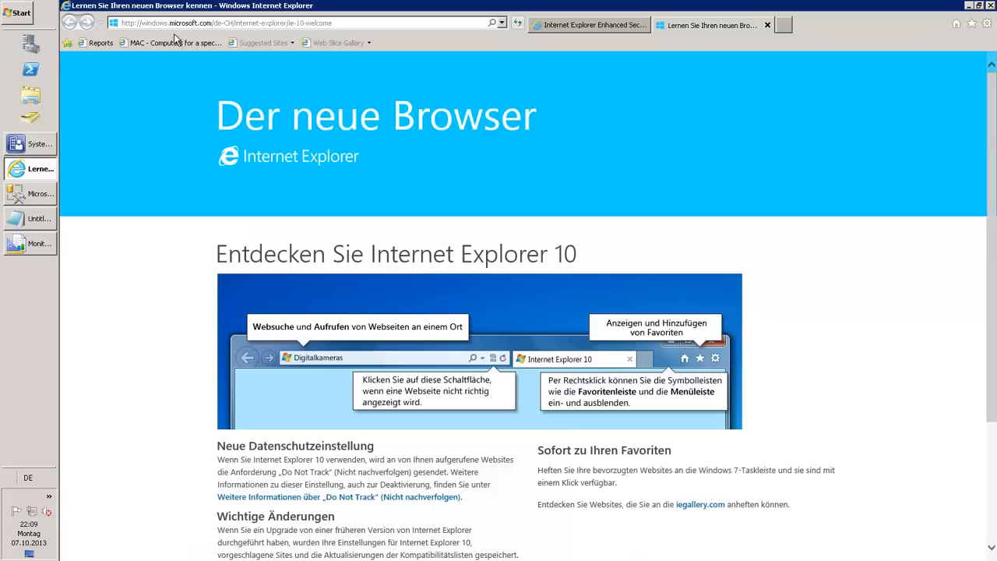
left_click(102, 42)
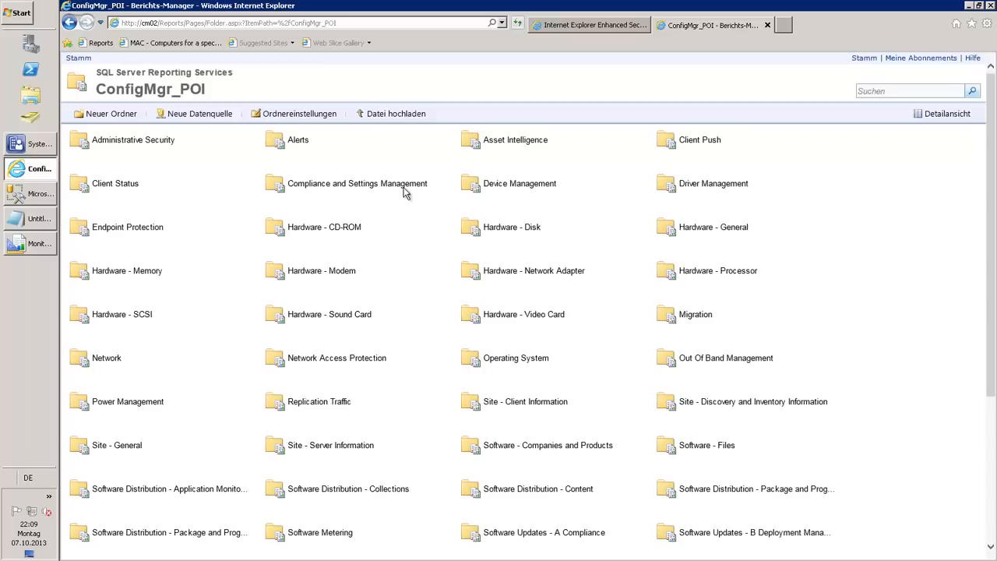
left_click(518, 313)
left_click(510, 140)
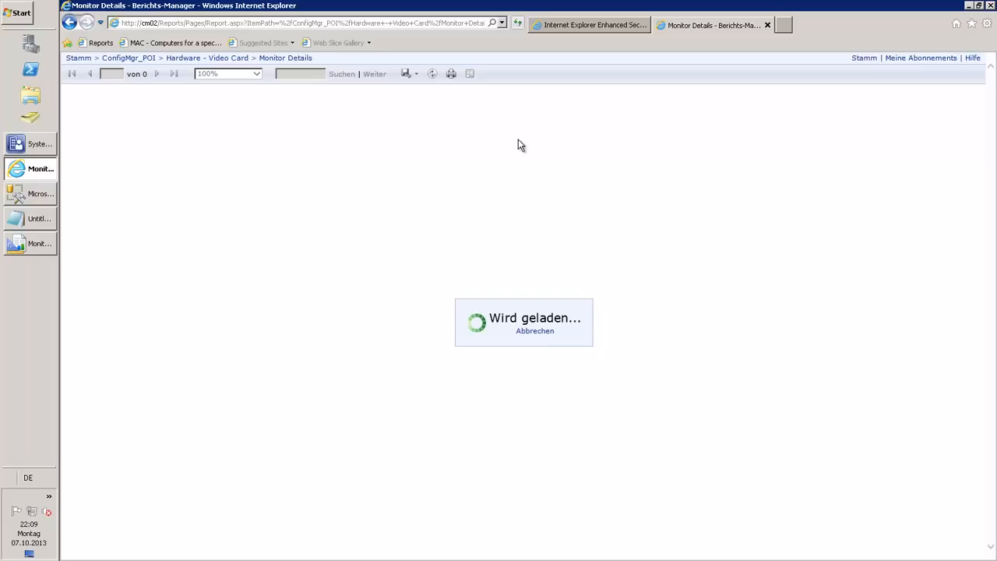
Widen the Manufacturer, PC Name, User Name, Serial and Name columns in Report Builder, and reload the report in Internet Explorer
left_click(50, 245)
left_click(338, 161)
left_click_drag(340, 159, 370, 153)
left_click_drag(283, 153, 307, 152)
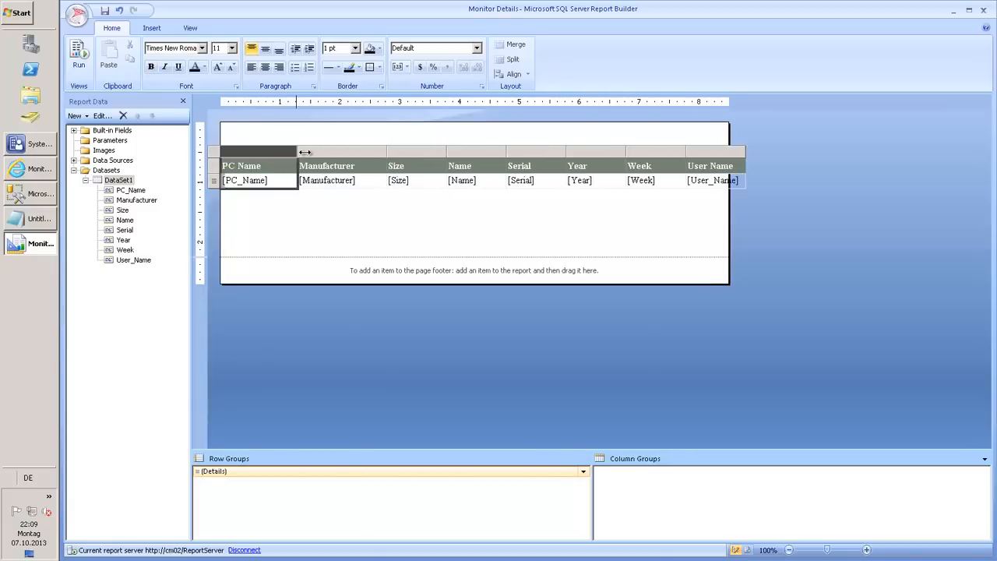
left_click_drag(757, 152, 793, 154)
left_click(754, 160)
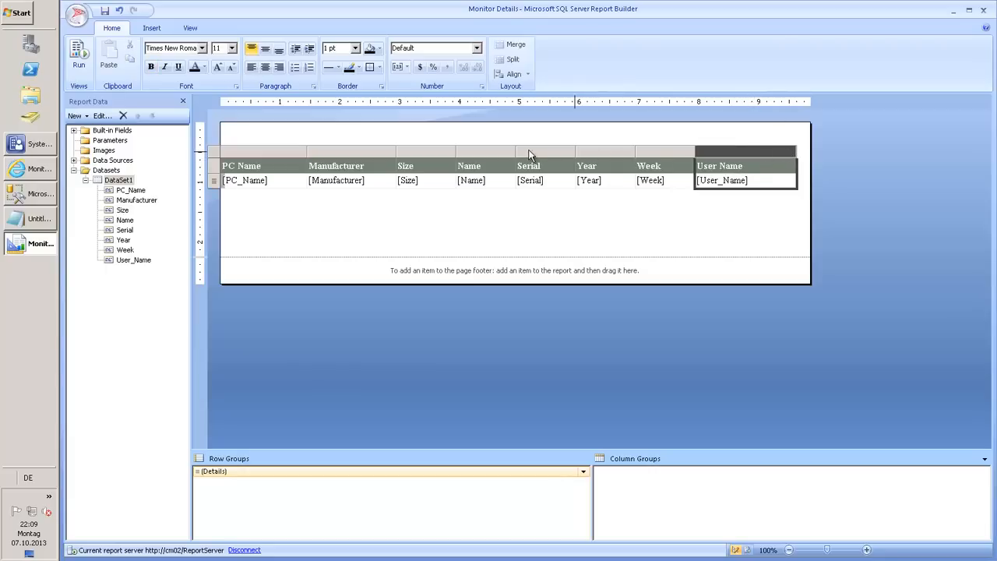
left_click(583, 151)
left_click_drag(576, 151, 596, 150)
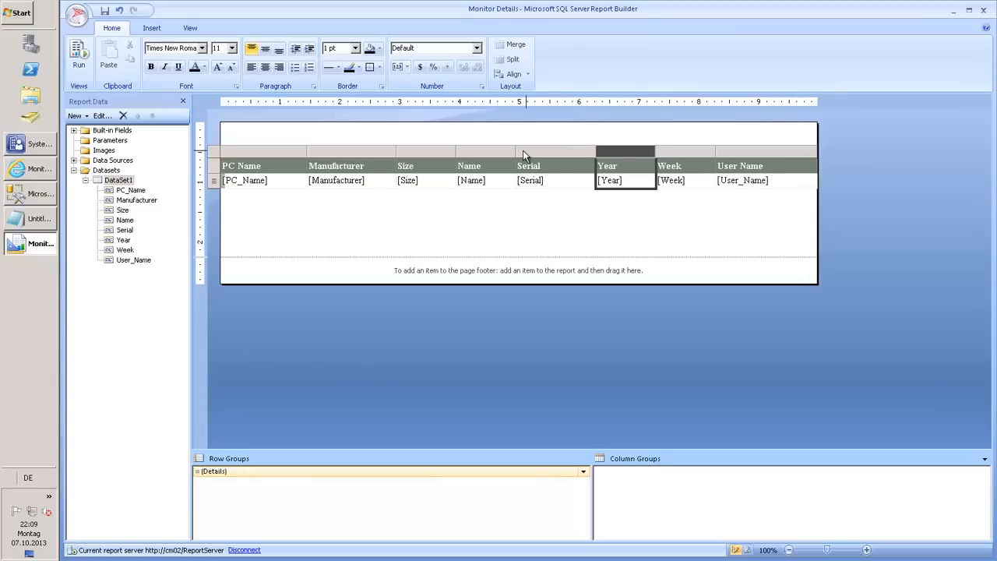
left_click_drag(516, 151, 533, 150)
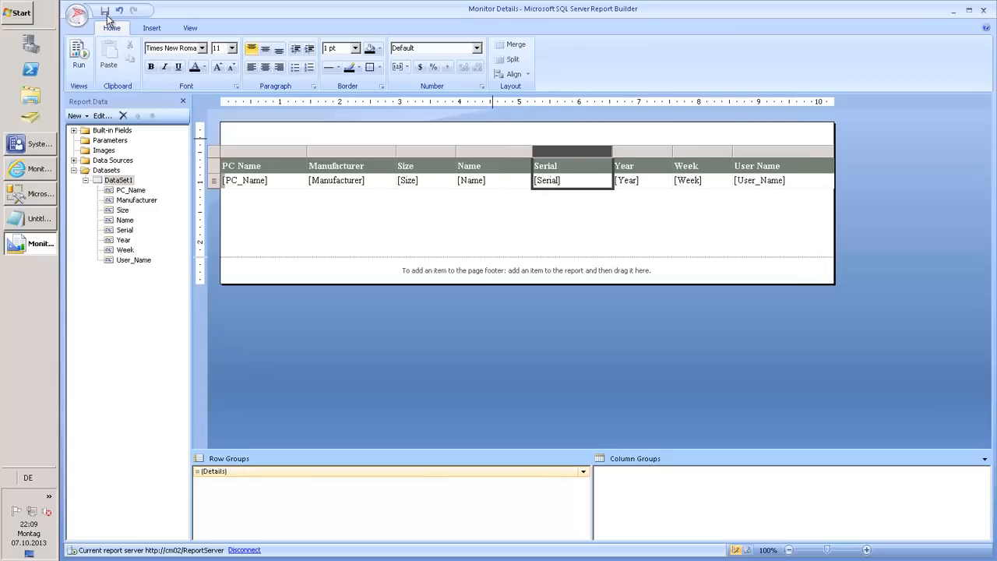
left_click(51, 167)
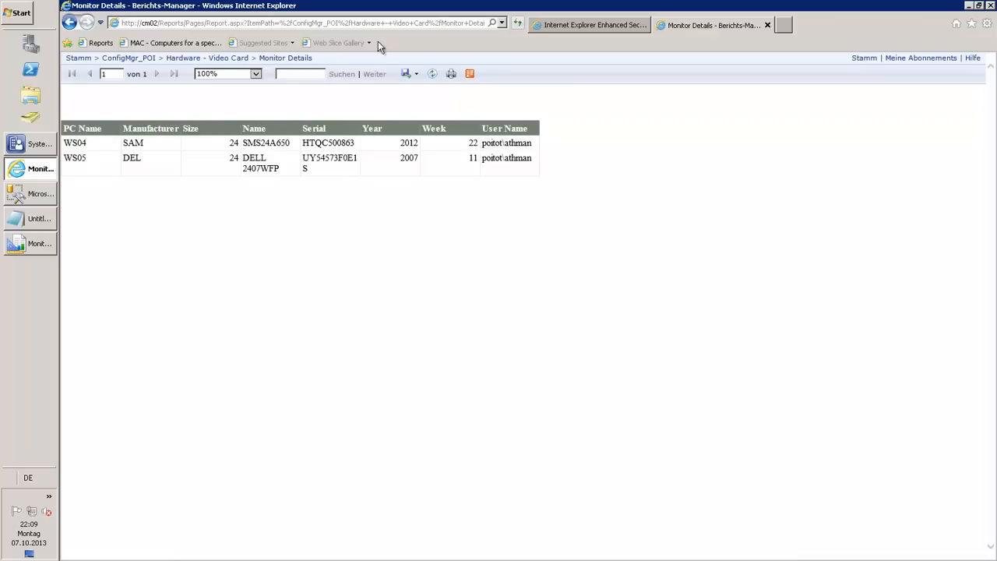
left_click(518, 24)
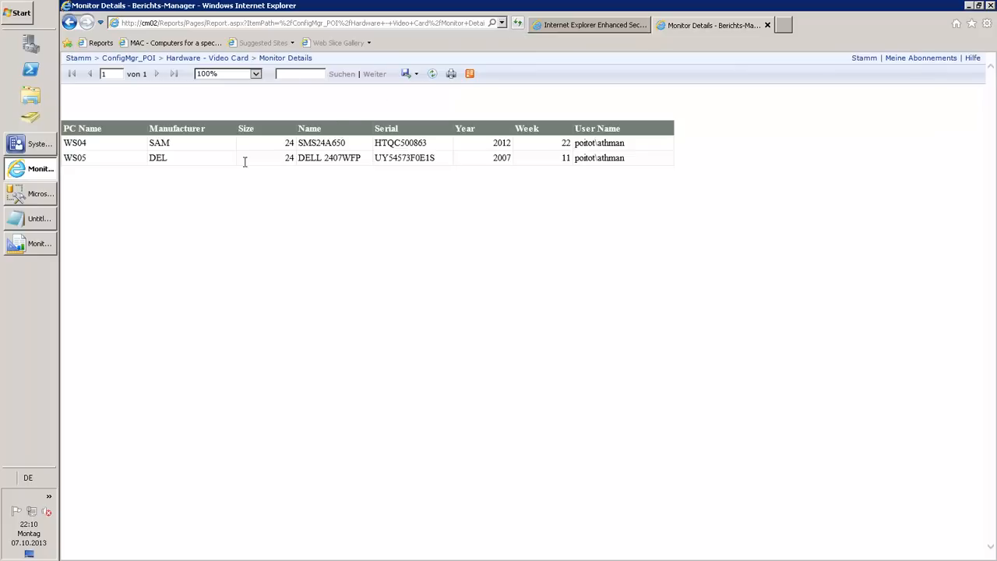
Return to Report Builder and enable interactive sorting of detail rows on the Year header, sorted by [Year]
left_click(41, 243)
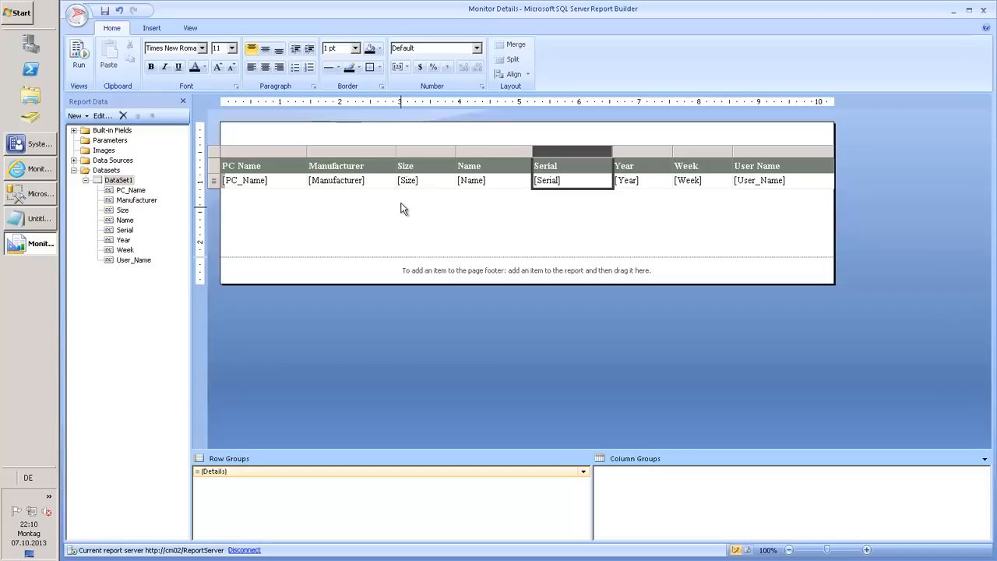
left_click(639, 168)
right_click(639, 167)
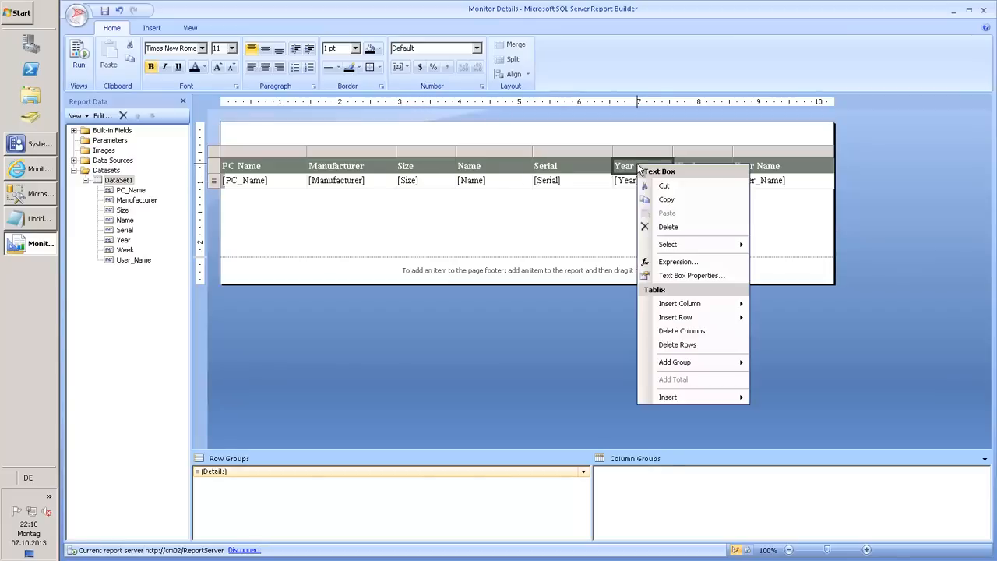
left_click(675, 276)
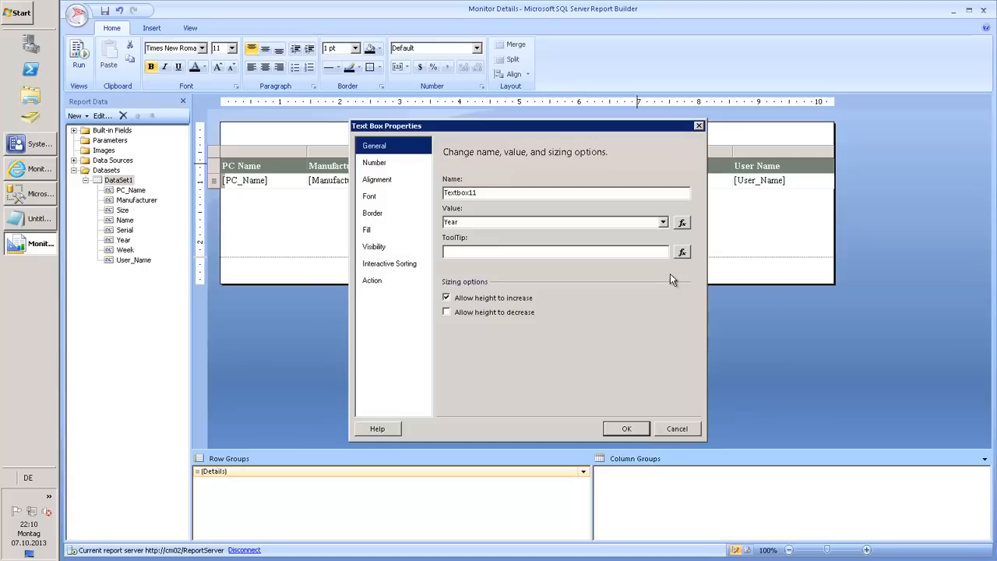
left_click(402, 267)
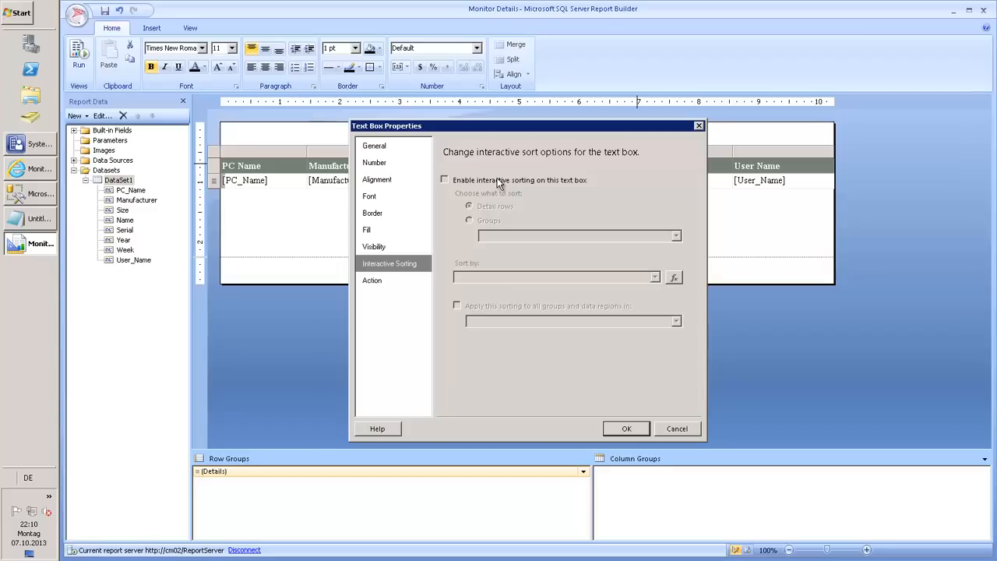
left_click(499, 180)
left_click(654, 277)
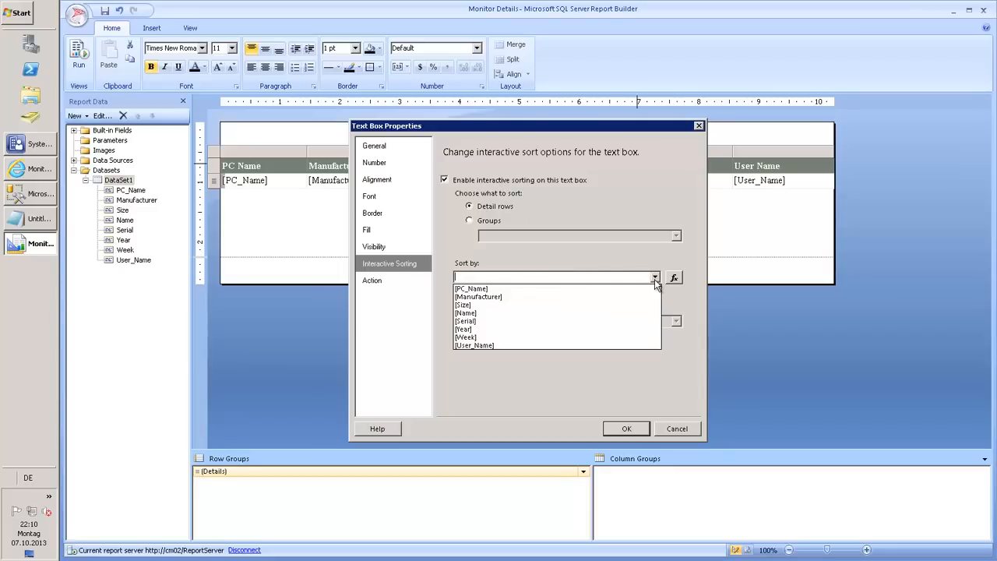
left_click(467, 328)
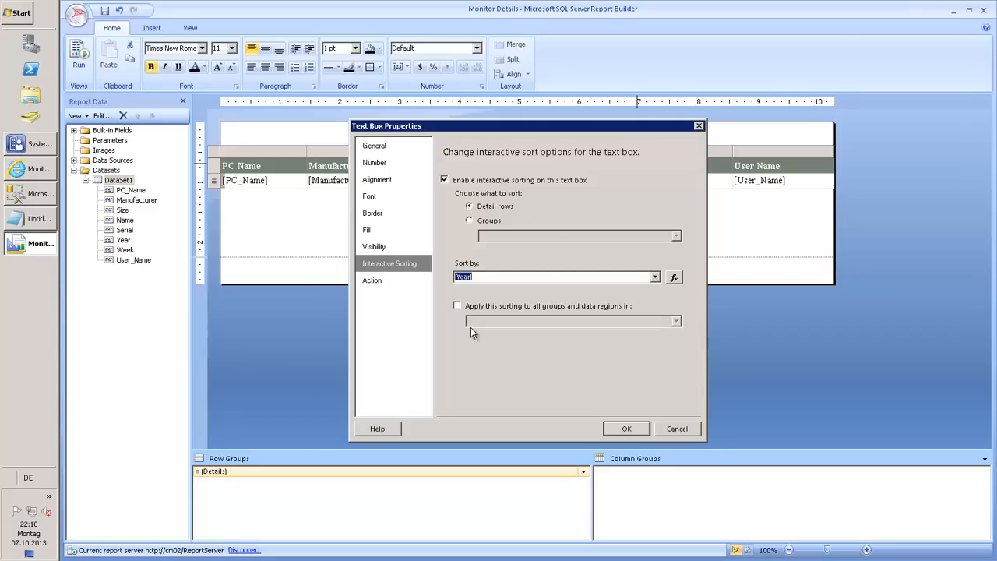
left_click(627, 429)
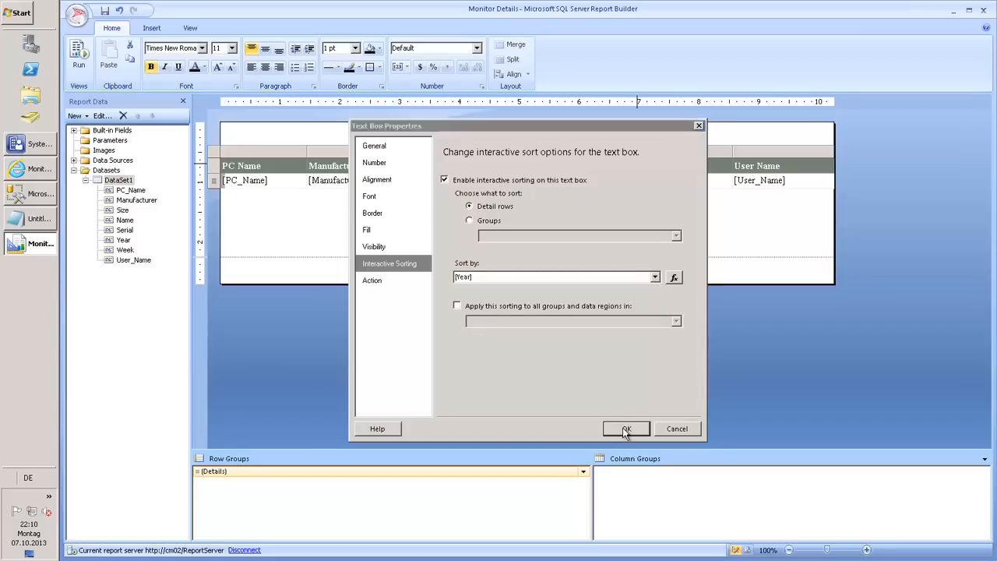
Enable interactive sorting of detail rows on the Size header and choose its sort field
right_click(428, 166)
left_click(482, 276)
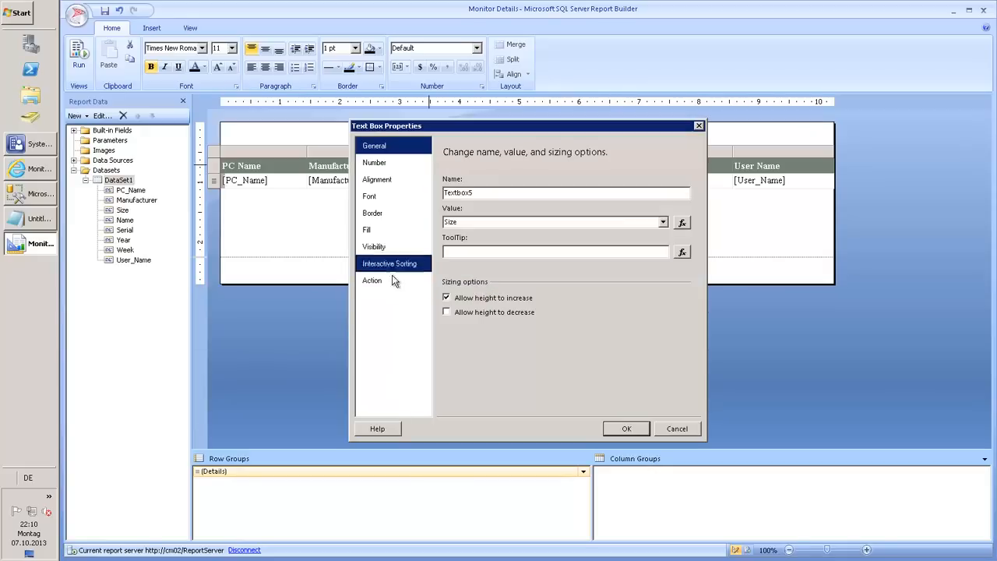
left_click(389, 263)
left_click(531, 184)
left_click(653, 277)
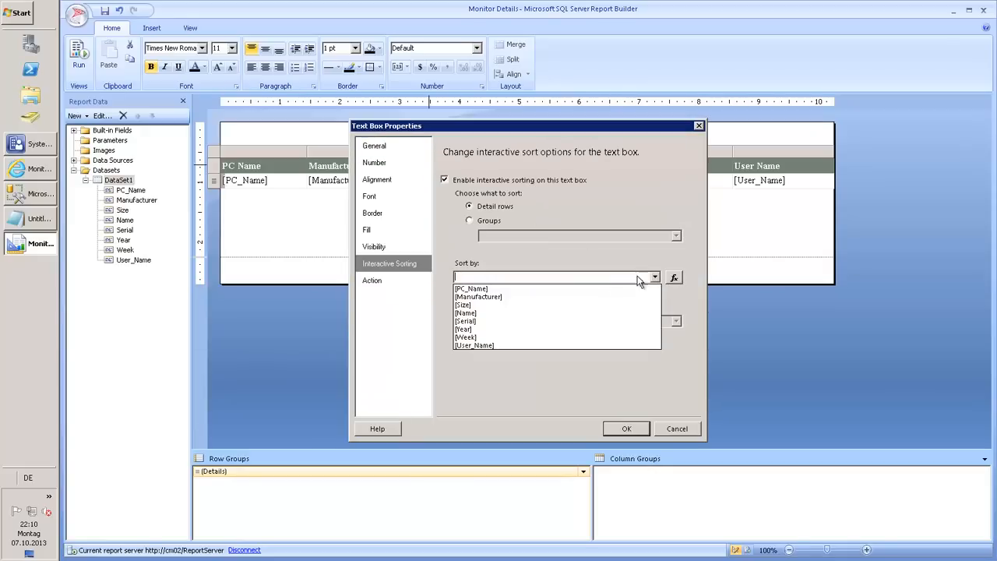
left_click(482, 313)
left_click(616, 429)
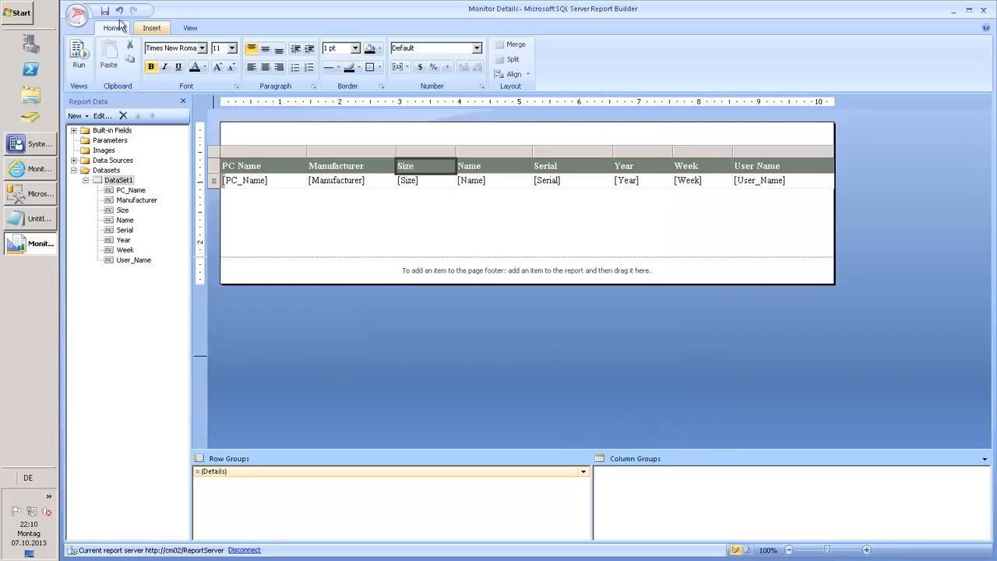
Reload the Monitor Details report in Internet Explorer and test the interactive sorting on the Year column
left_click(35, 169)
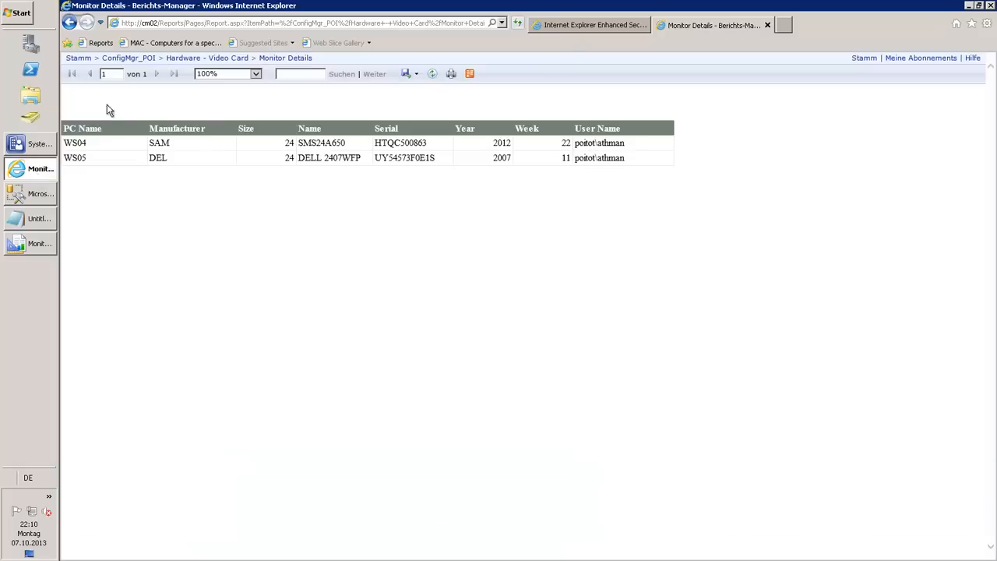
left_click(517, 23)
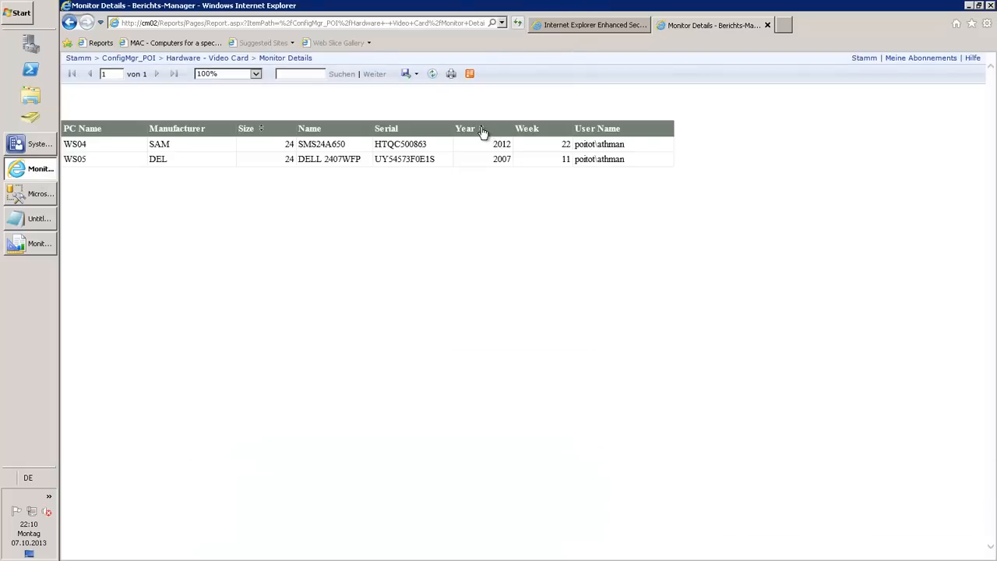
left_click(481, 129)
left_click(481, 129)
left_click(482, 130)
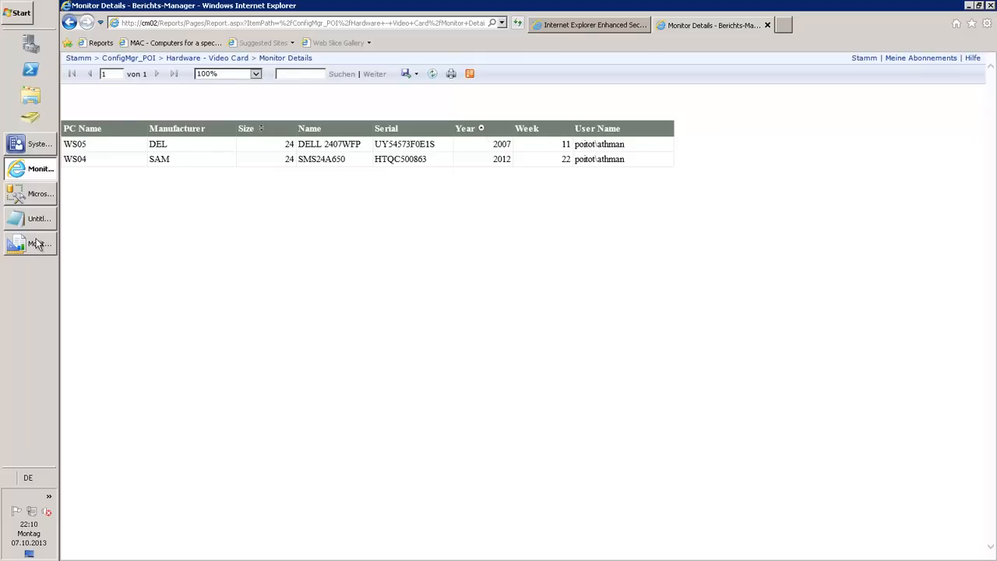
Switch to Report Builder and enable a Go to report action on the [PC_Name] detail cell
mouse_move(34, 247)
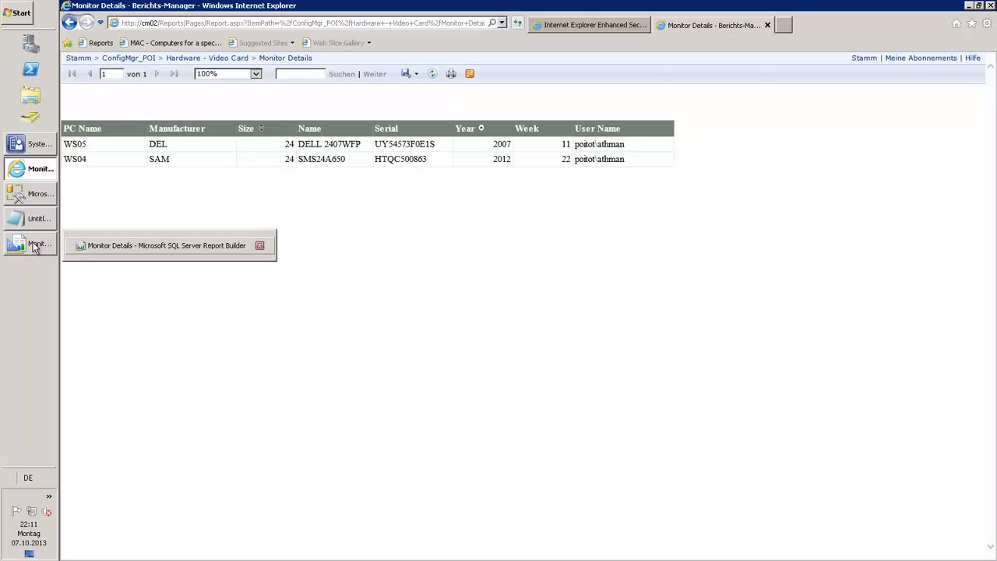
left_click(34, 248)
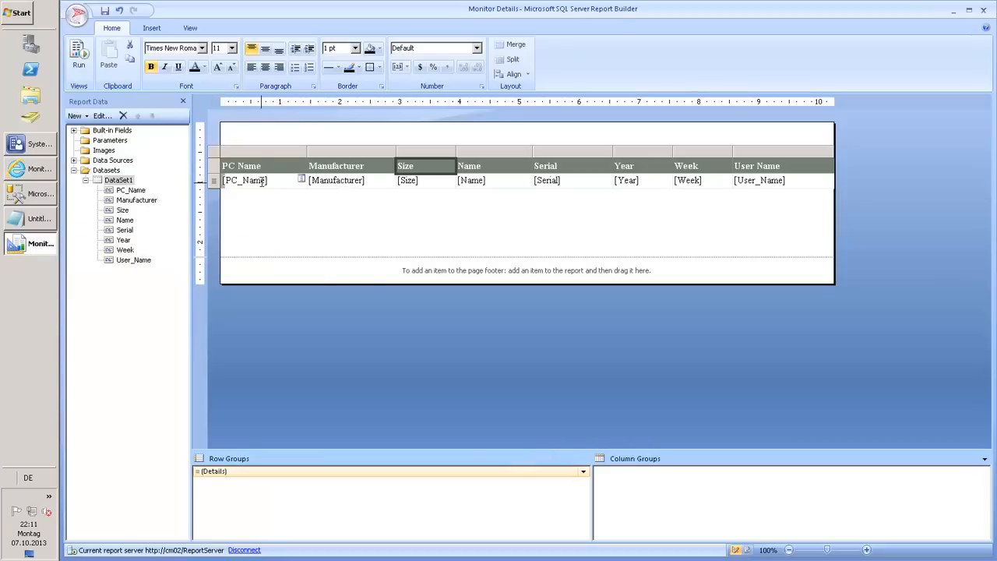
right_click(263, 184)
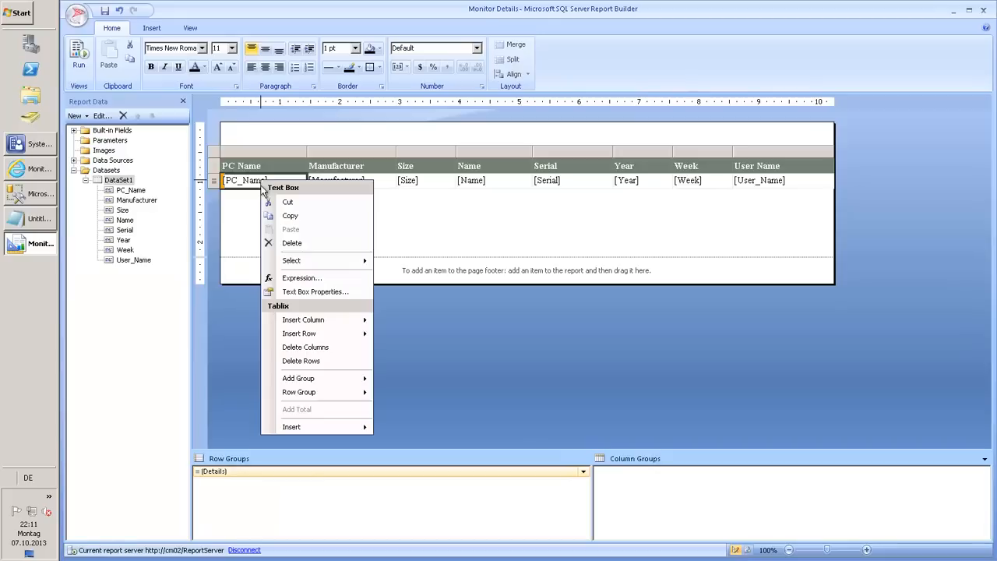
left_click(302, 293)
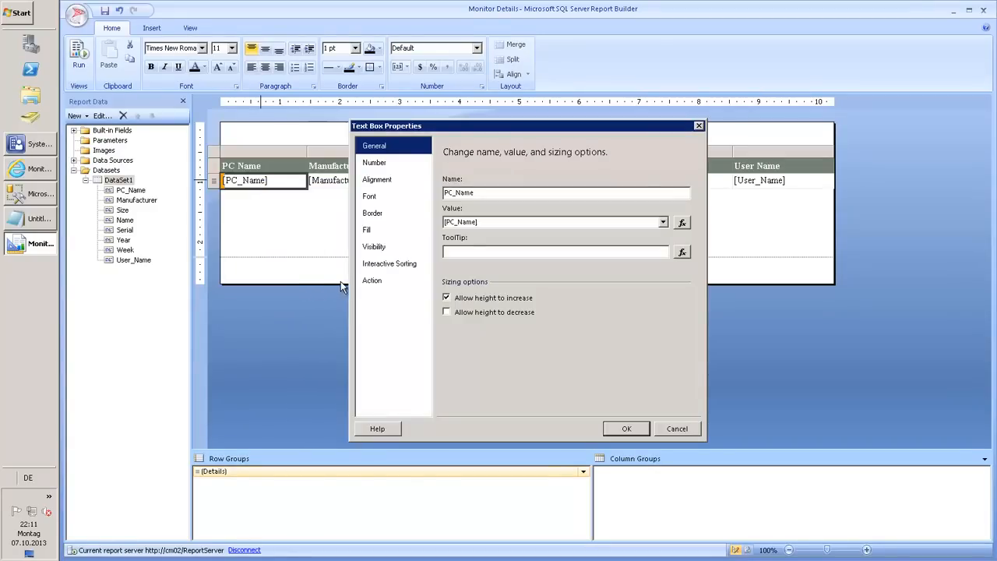
left_click(389, 280)
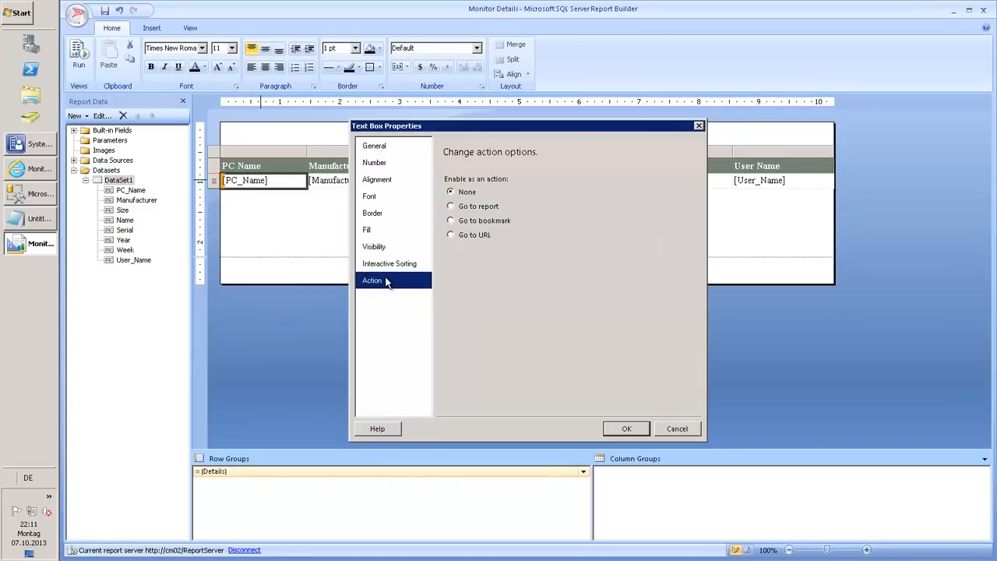
left_click(483, 207)
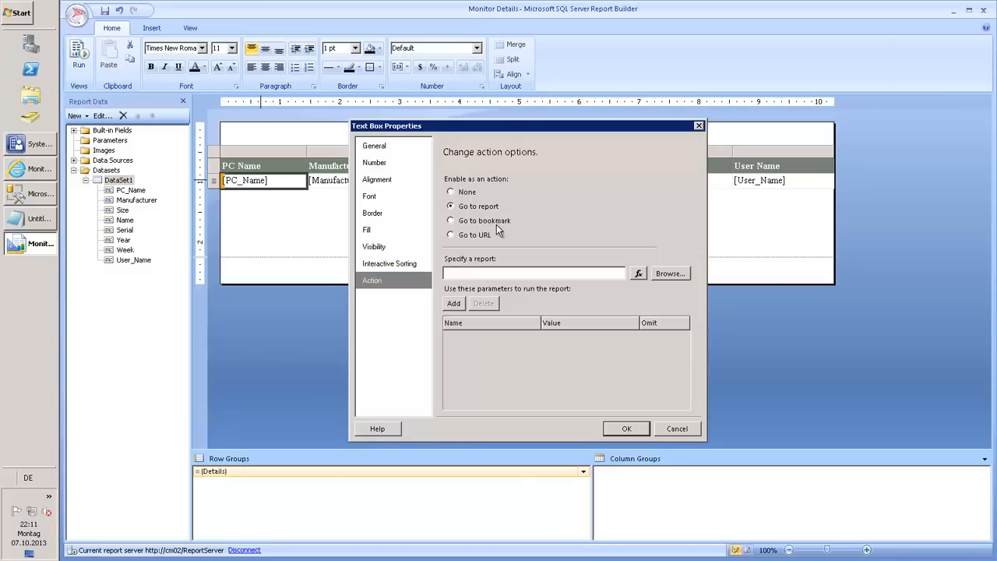
Choose Computer information for a specific computer from the Hardware - General folder as the action's target report
left_click(669, 274)
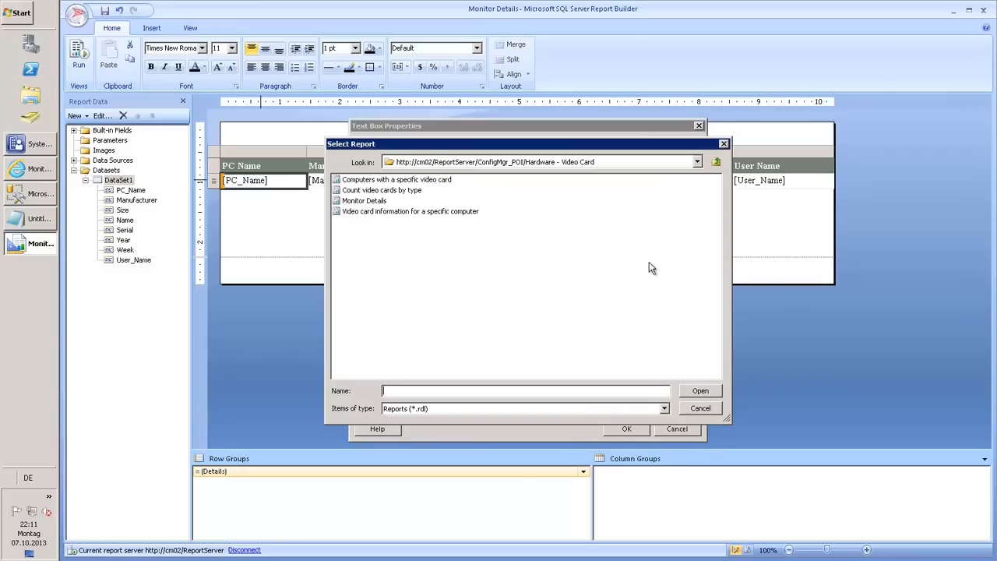
left_click(716, 163)
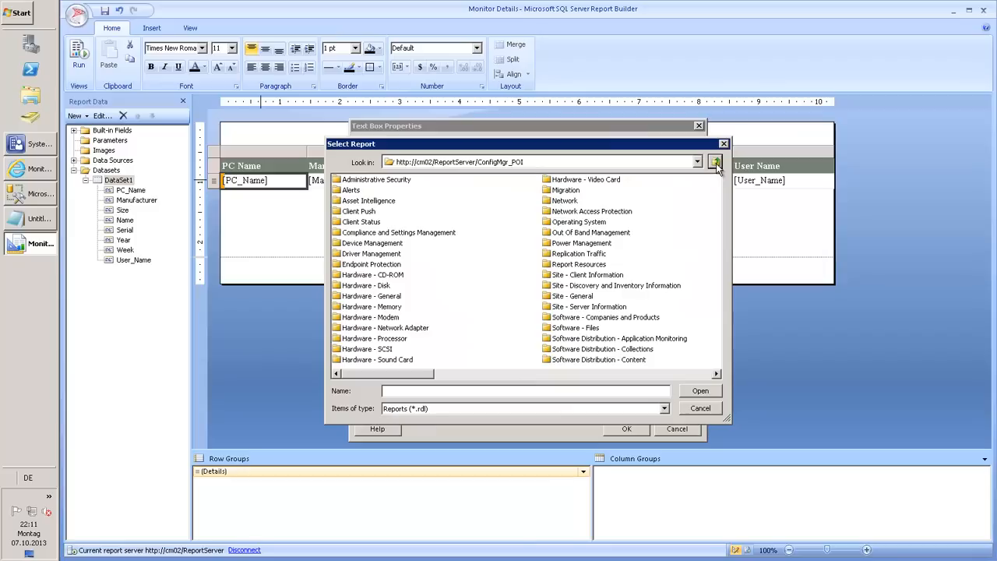
left_click(396, 297)
double_click(396, 297)
double_click(433, 180)
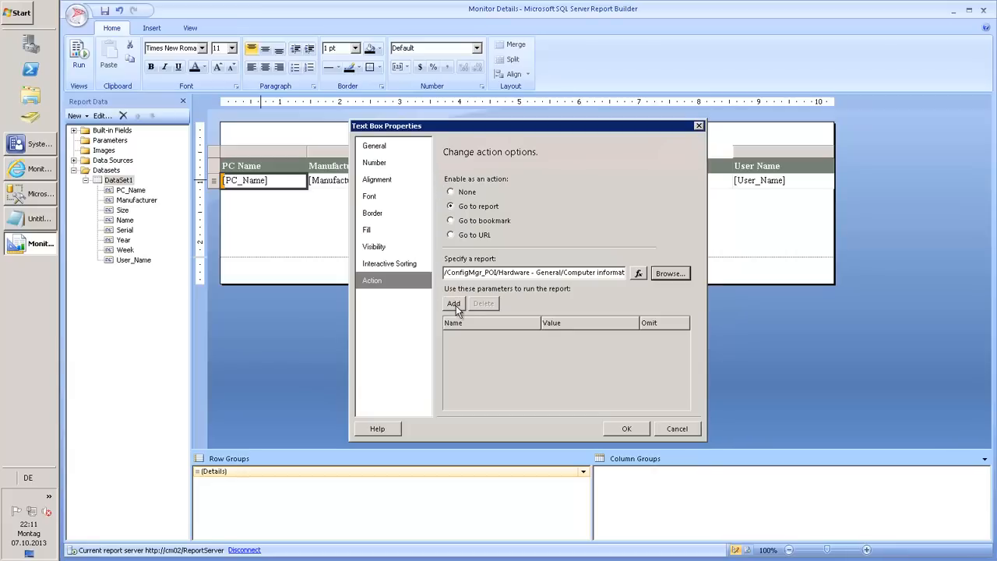
Add a report parameter named variable with the value [PC_Name] and apply the text box properties
left_click(454, 304)
left_click(533, 340)
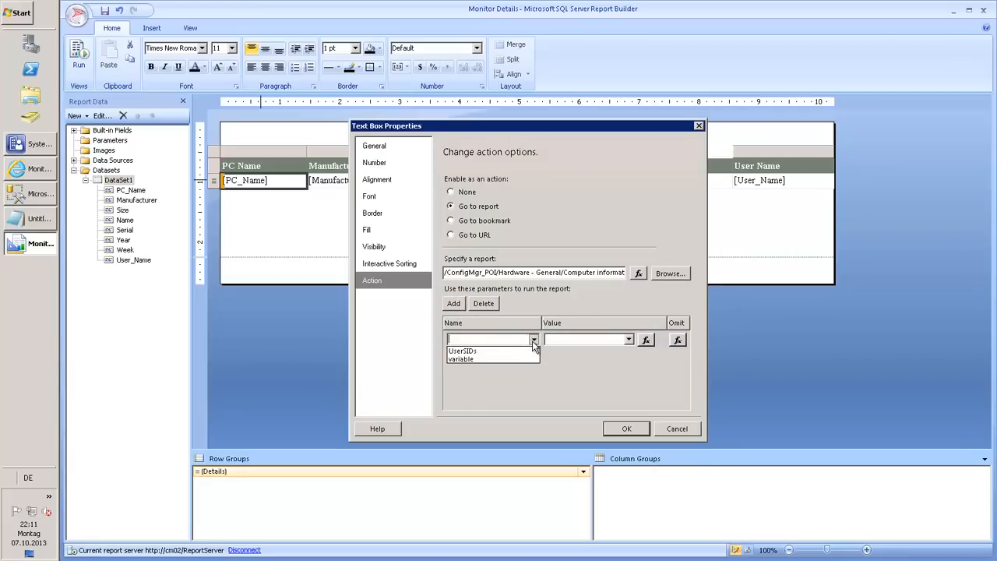
left_click(460, 358)
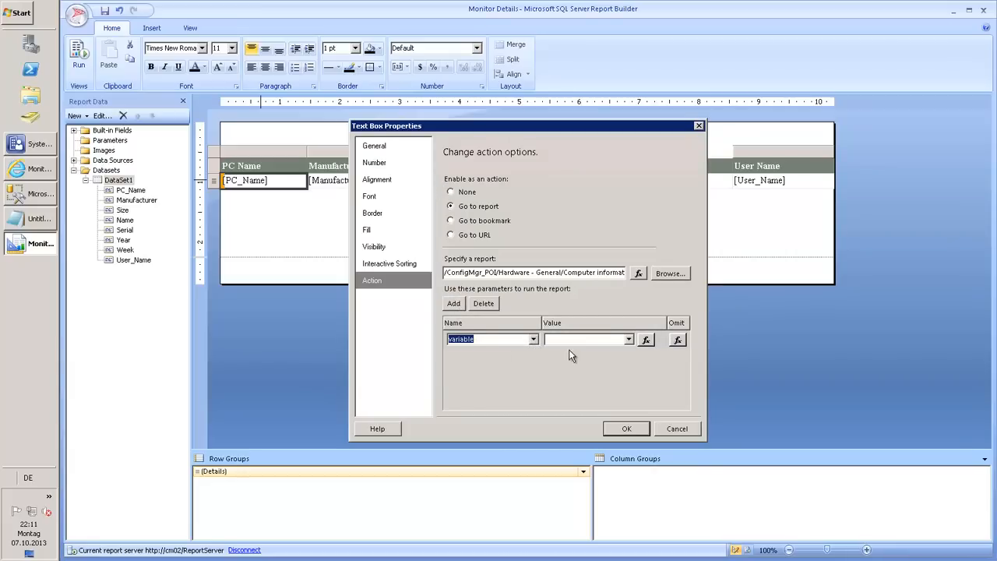
left_click(628, 340)
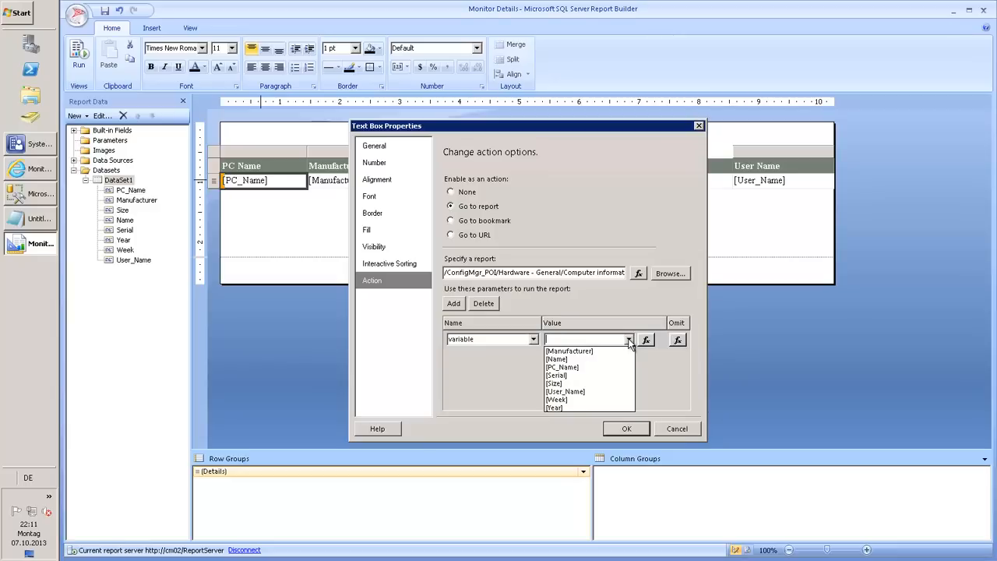
left_click(590, 367)
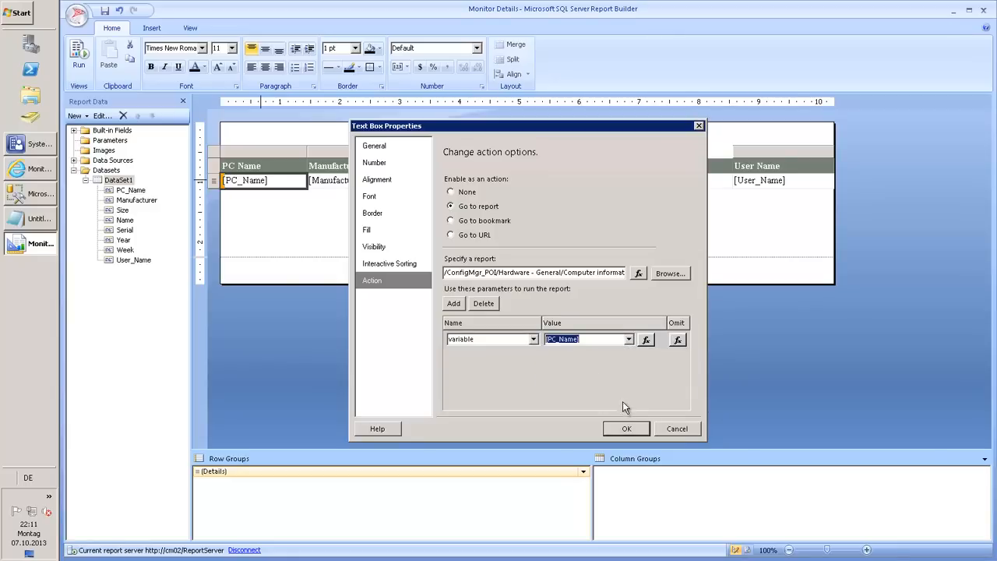
left_click(629, 431)
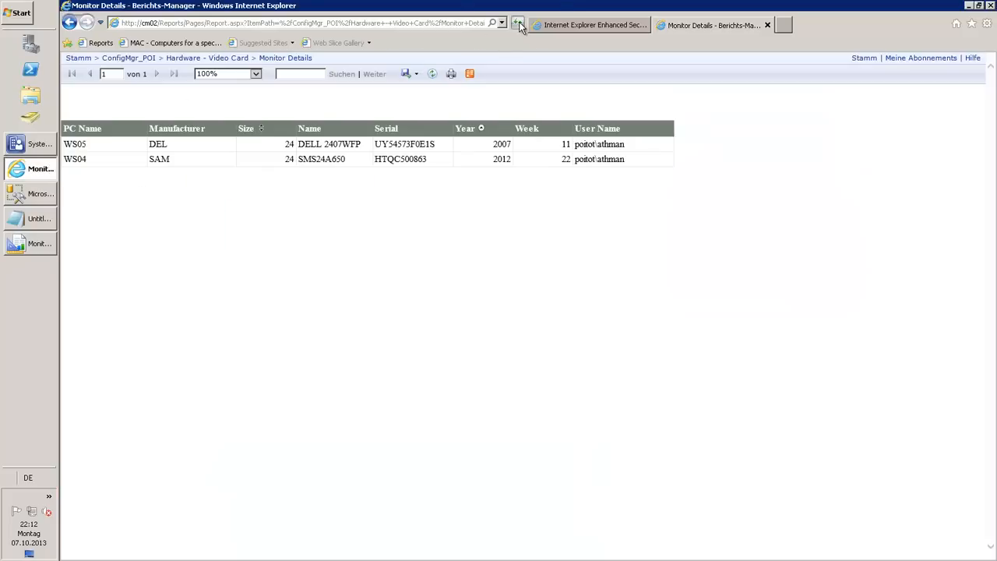
Reload Monitor Details in Internet Explorer, test the drill-through link on WS04, and return to the Monitor Details report
left_click(518, 24)
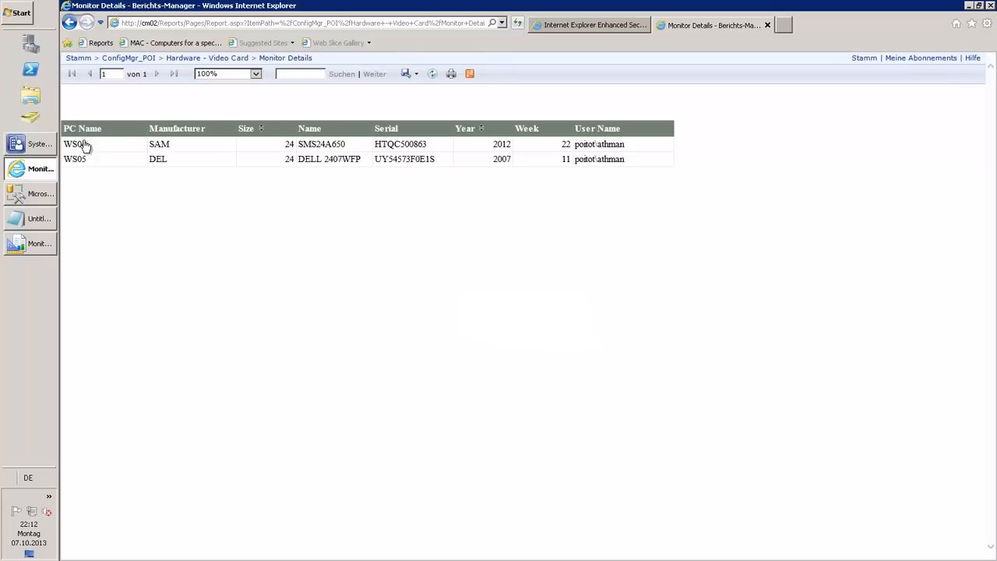
left_click(78, 146)
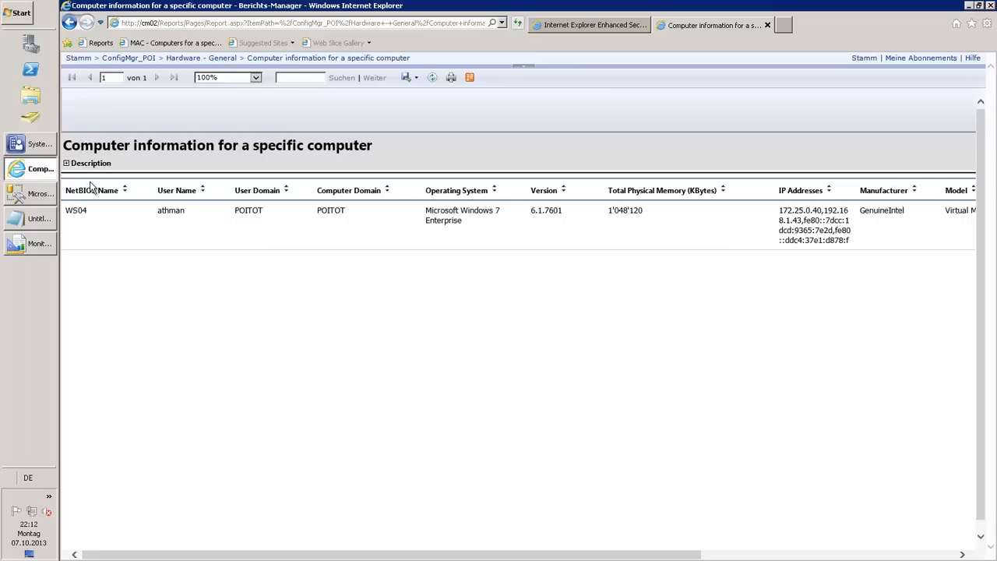
left_click(69, 23)
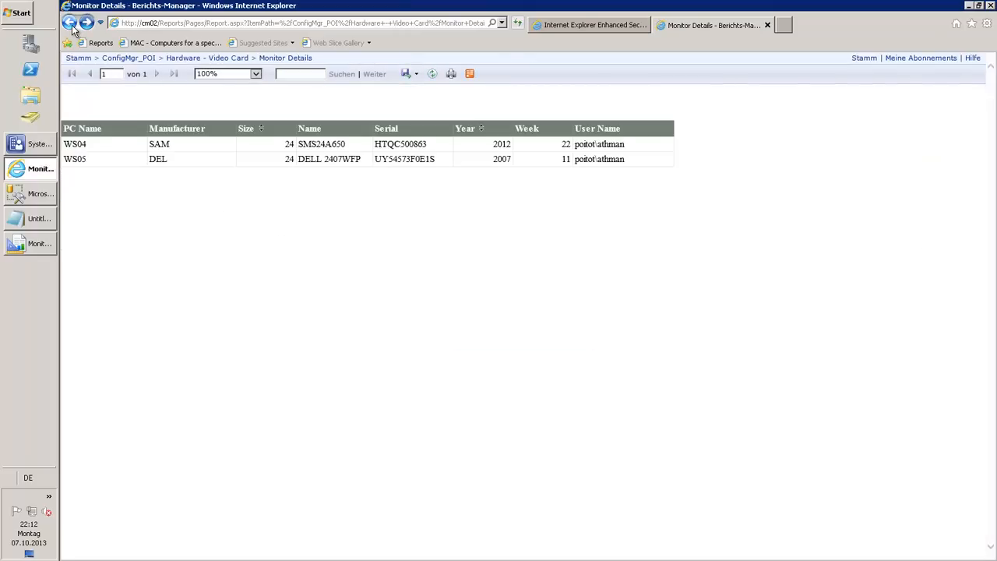